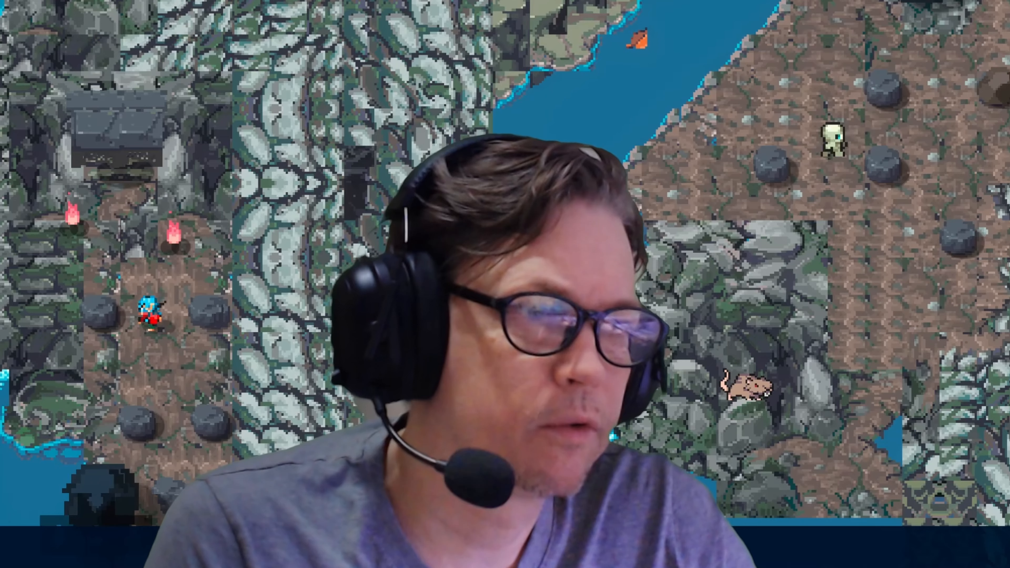
Walk the hero through the stone cave entrance and up the stairs to the shopkeeper to start the dialogue.
key("a")
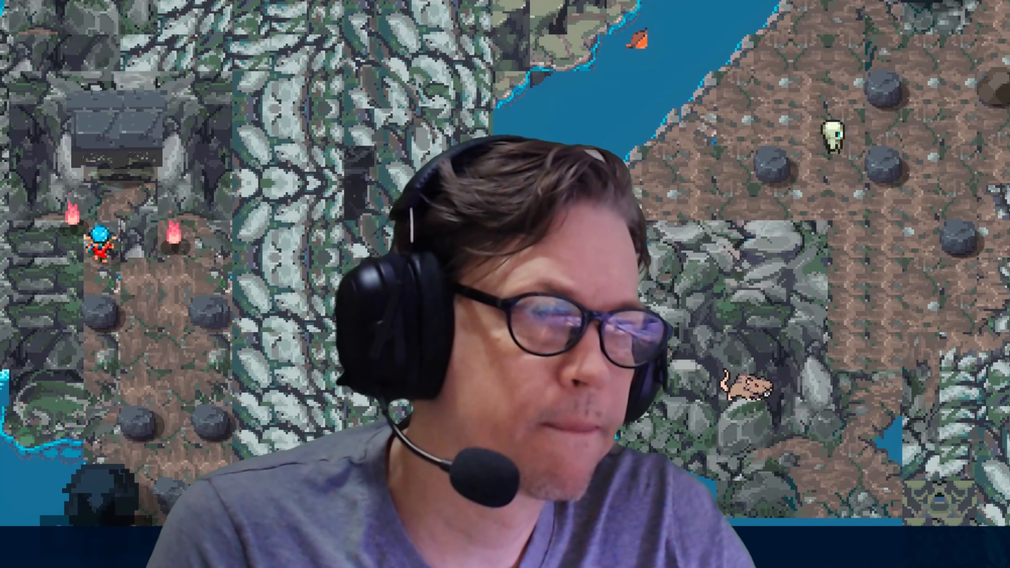
key("w")
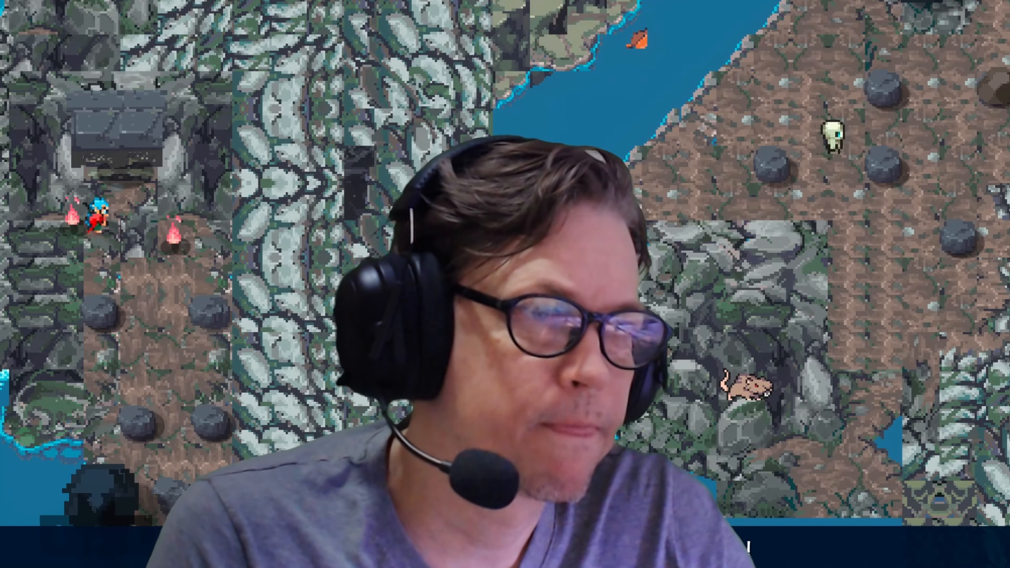
key("d")
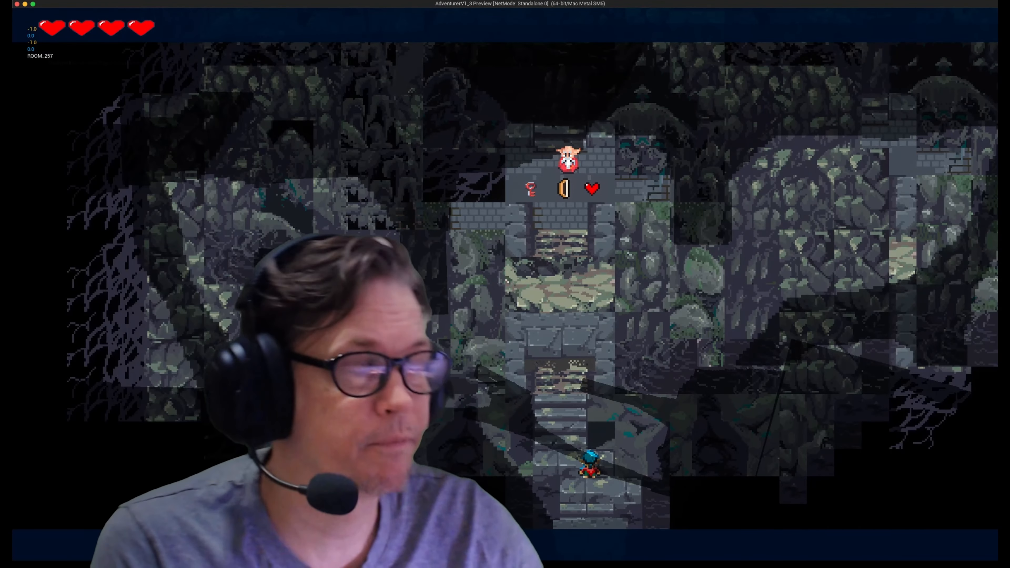
key("Up")
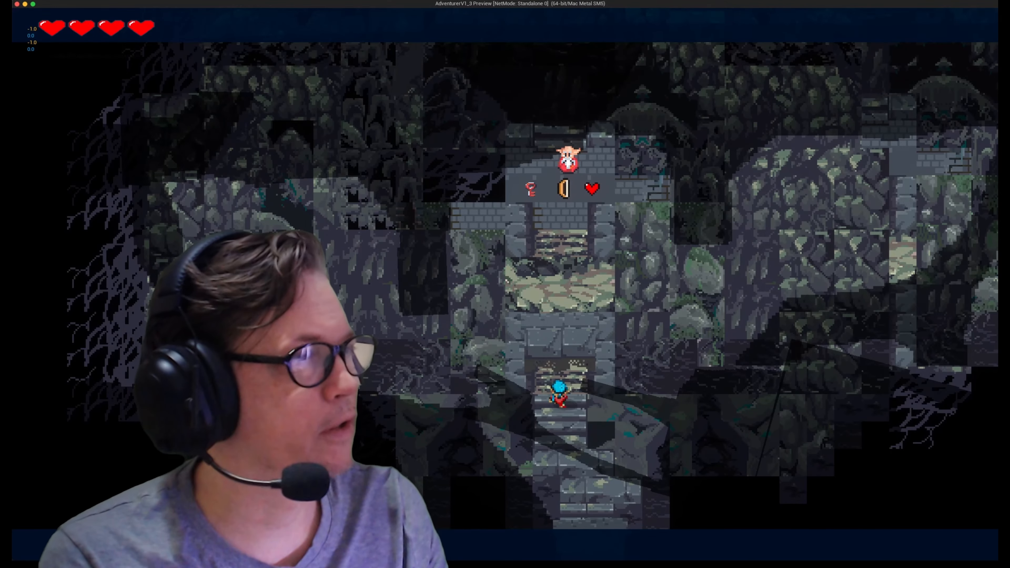
key("Up")
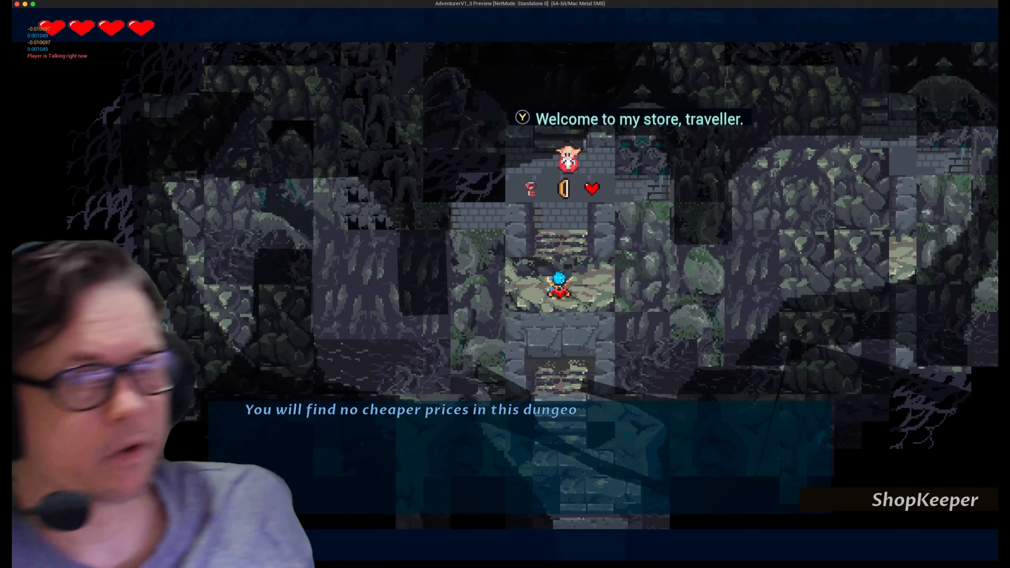
Try to buy the Red Key for 20 Coins from the shopkeeper and finish the conversation.
key("Return")
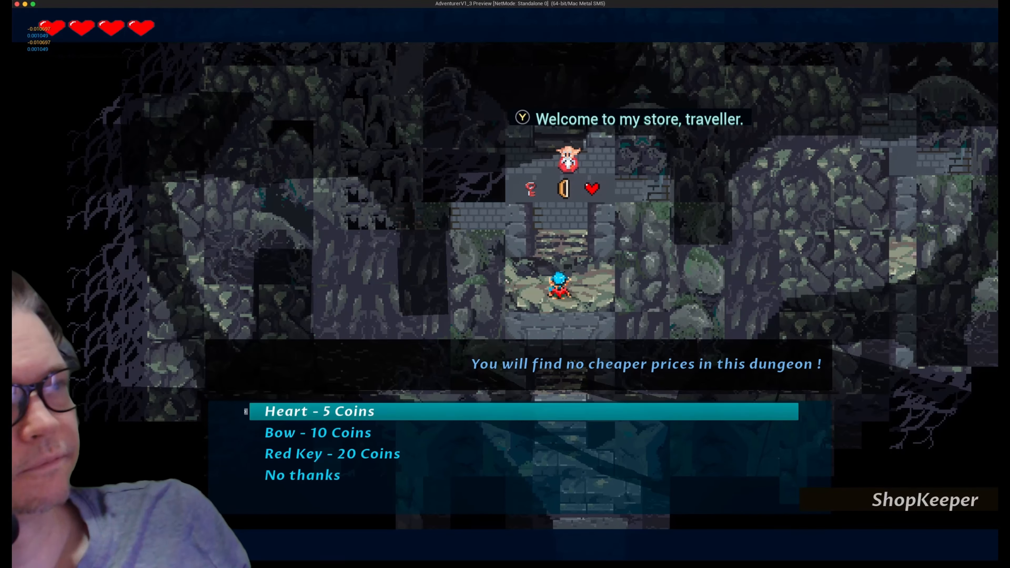
key("Down")
key("Down")
key("Return")
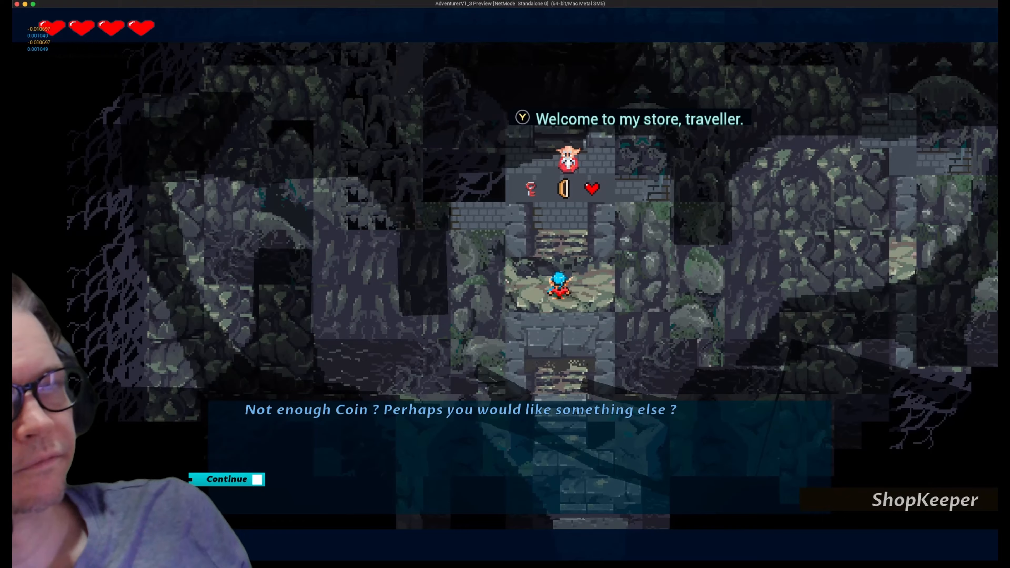
key("Return")
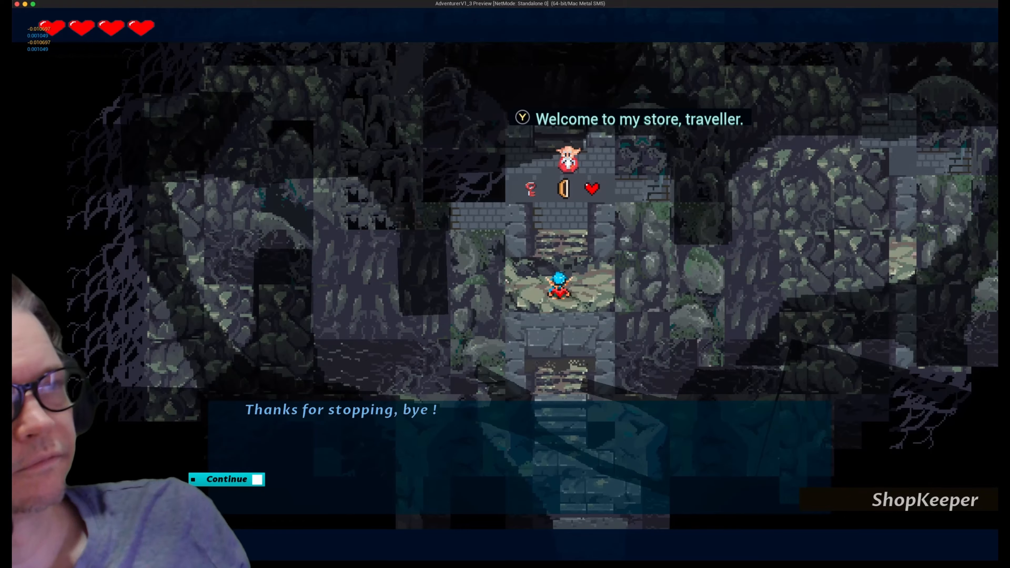
key("Return")
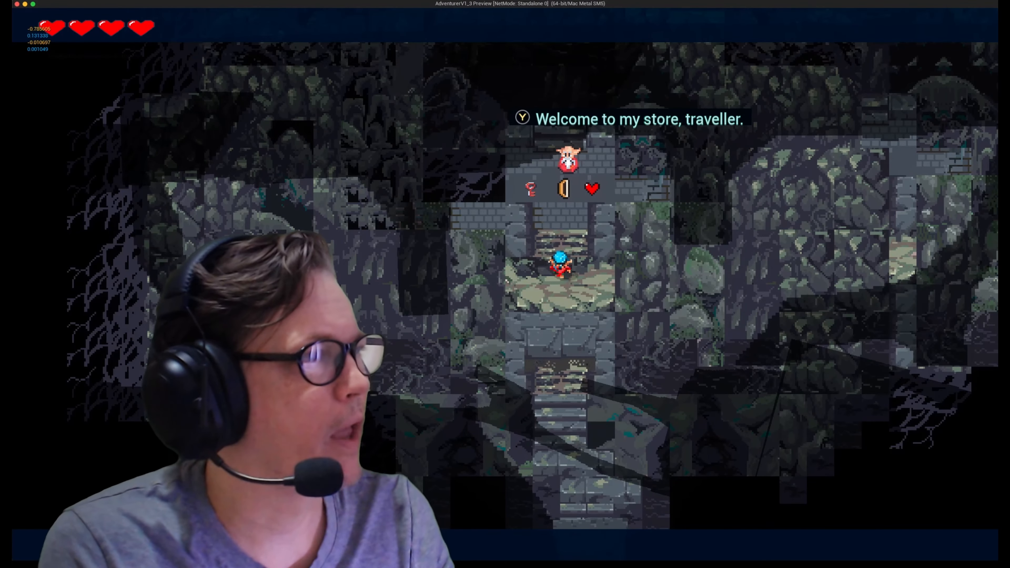
Walk the hero up to the shop counter, pick up the bow and step back from it.
key("Up")
key("Up")
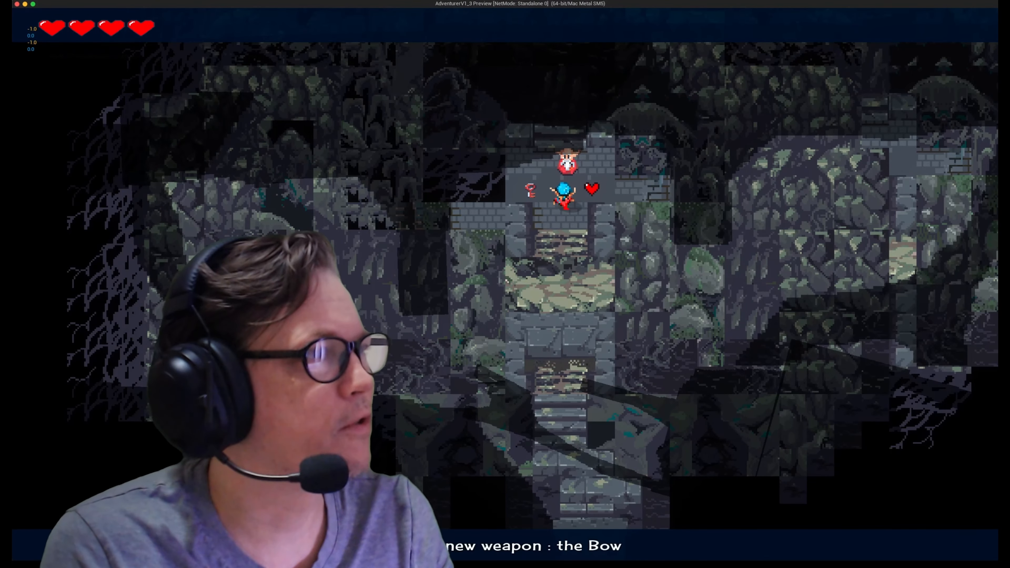
key("Down")
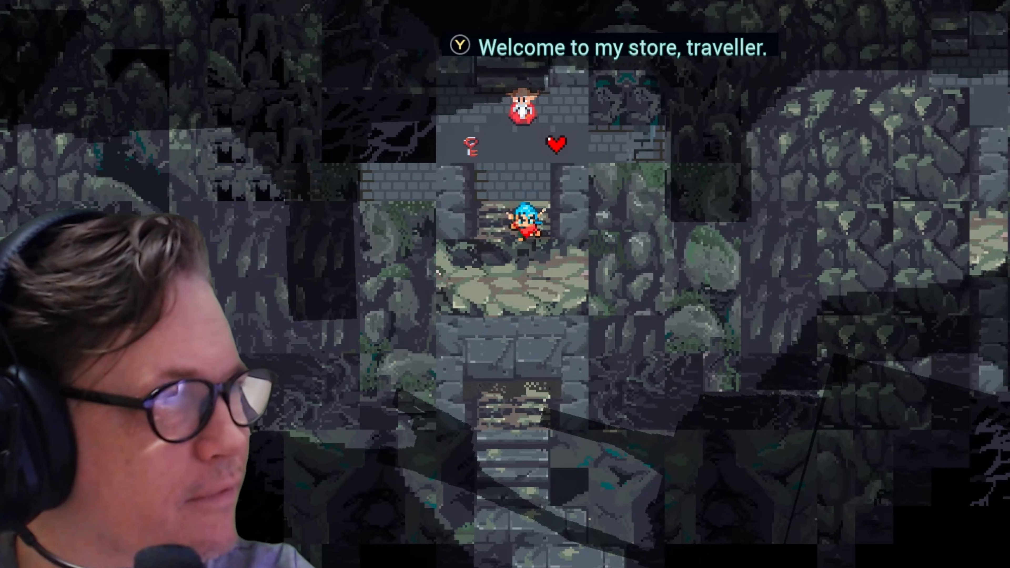
Walk the hero down the stairs and out of the shop cave into the open world.
key("Down")
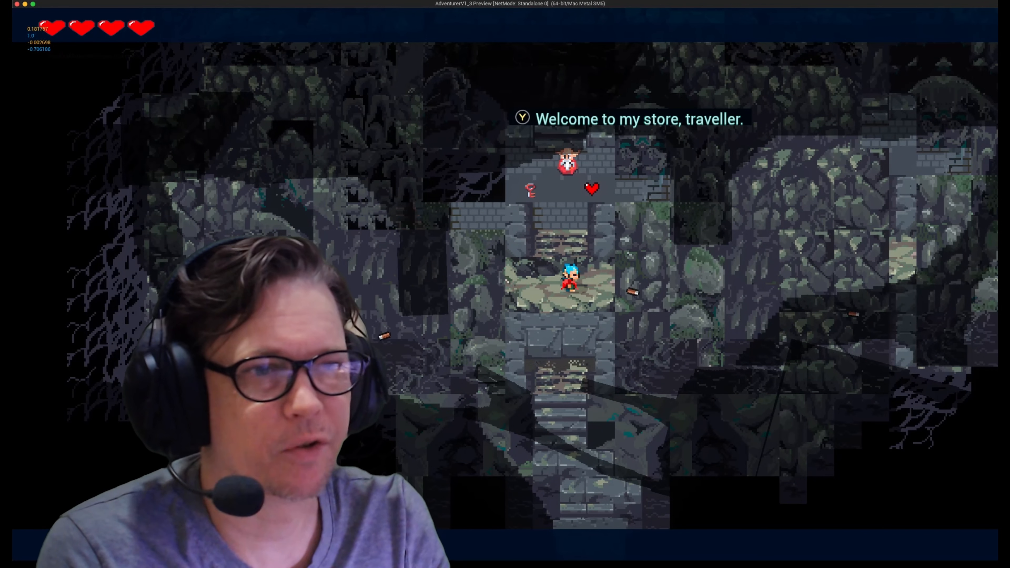
key("Down")
key("Down")
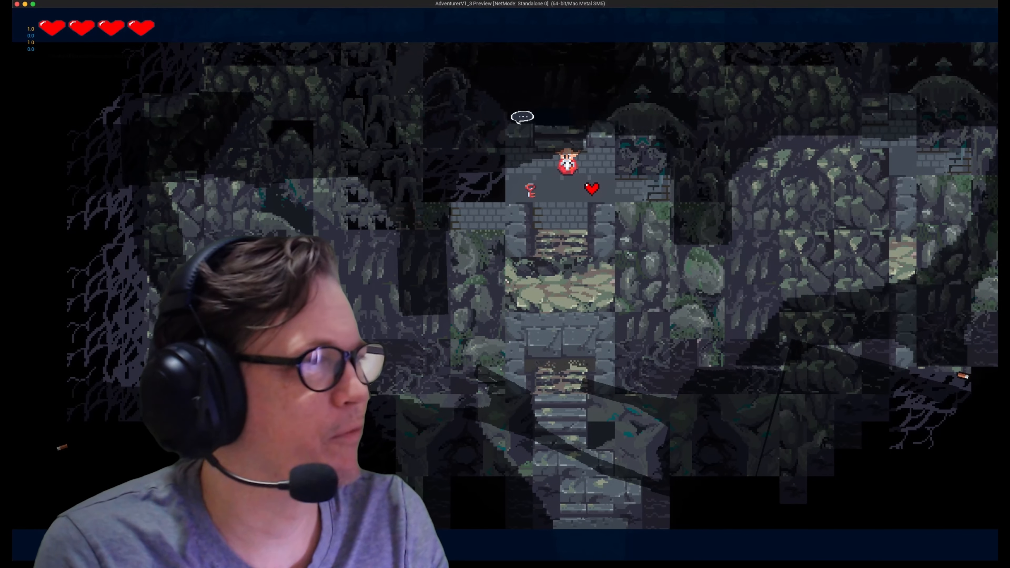
key("Down")
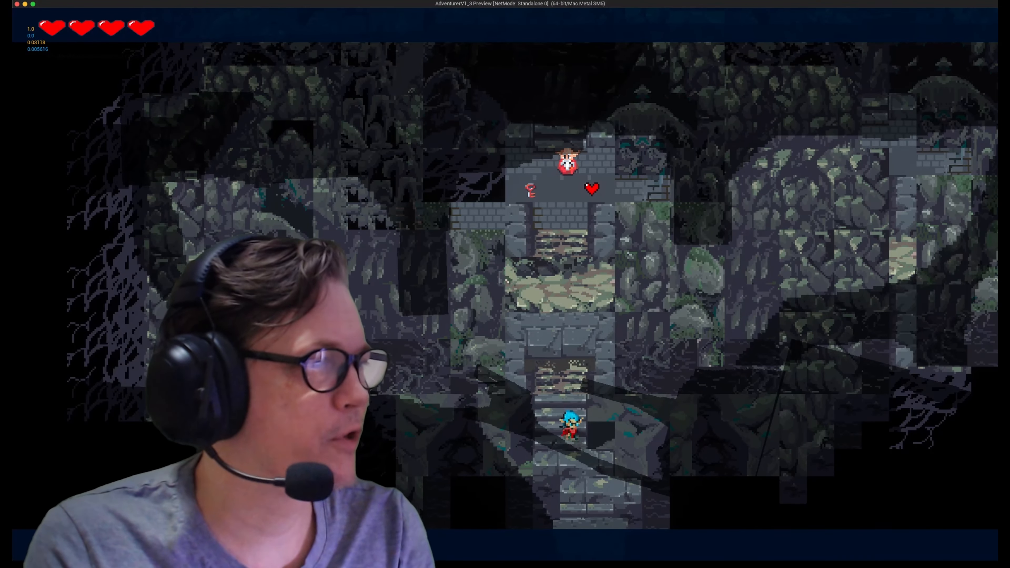
key("Down")
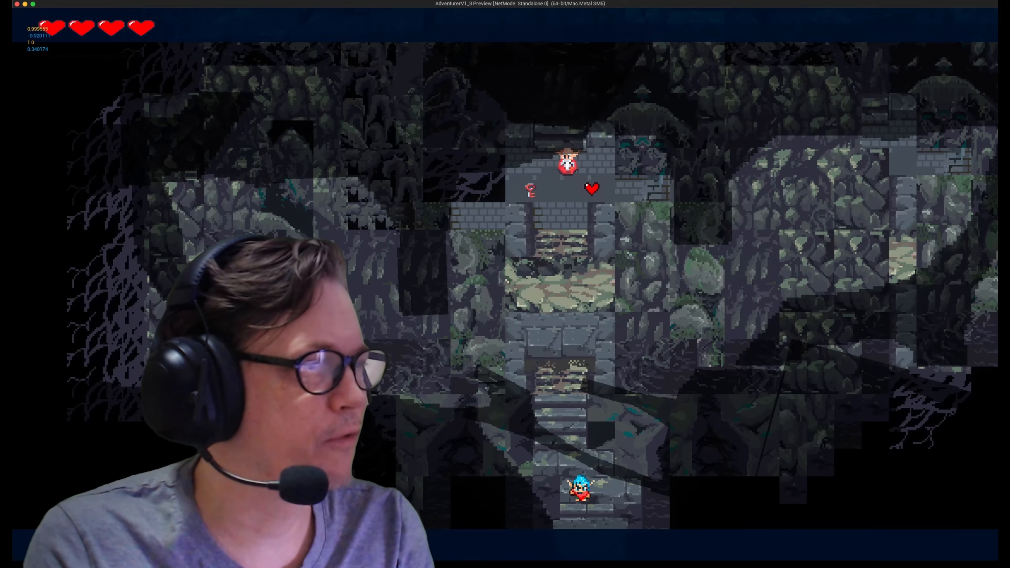
key("Down")
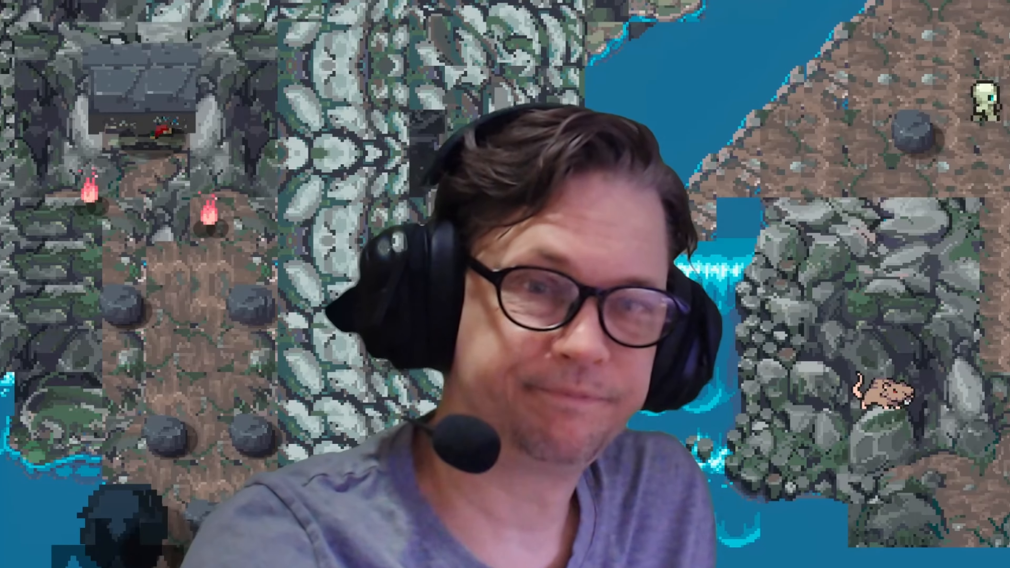
key("Down")
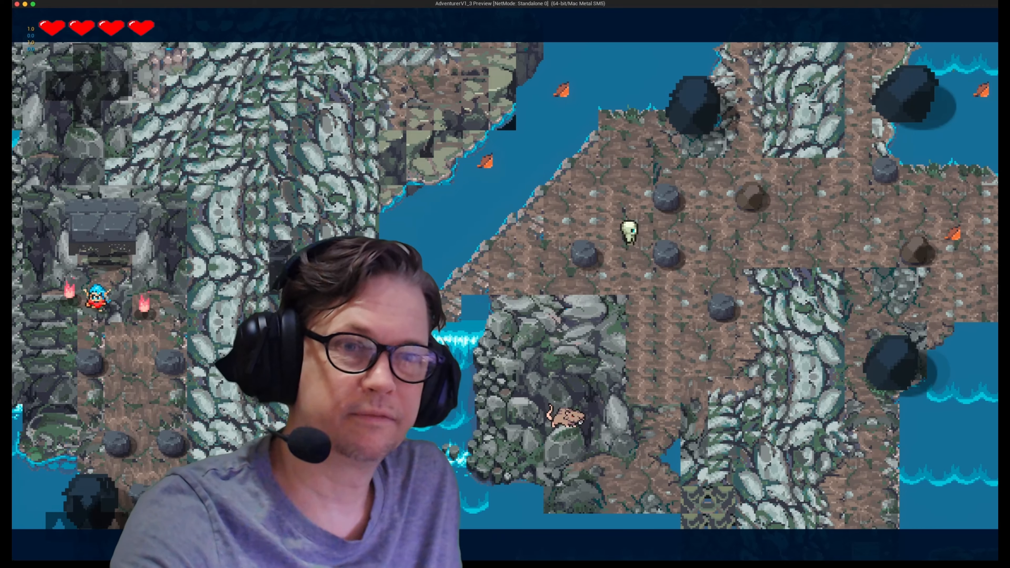
key("Down")
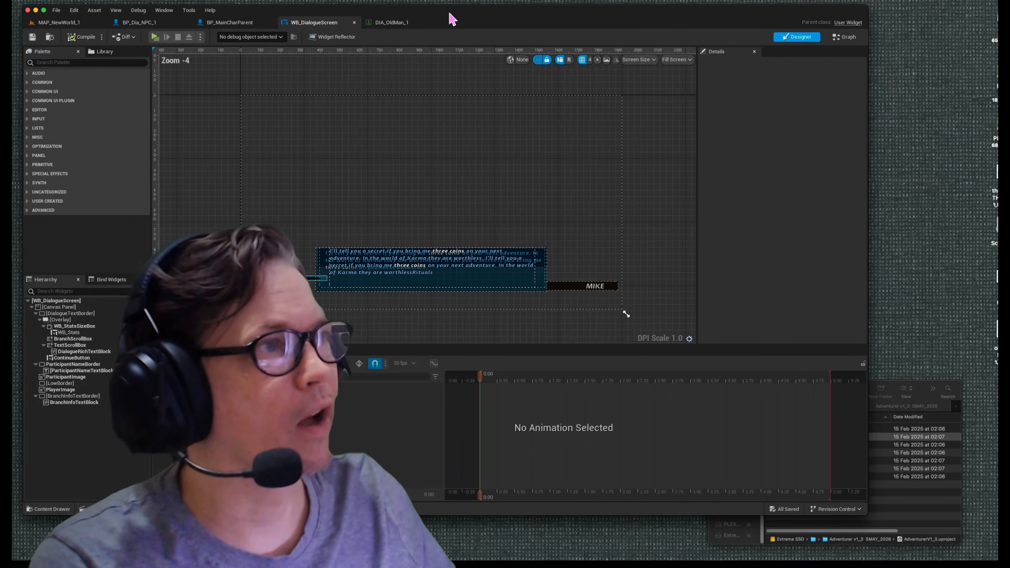
Reposition the widget editor window and open the EnterAnim animation of WB_DialogueScreen.
left_click_drag(522, 27, 516, 28)
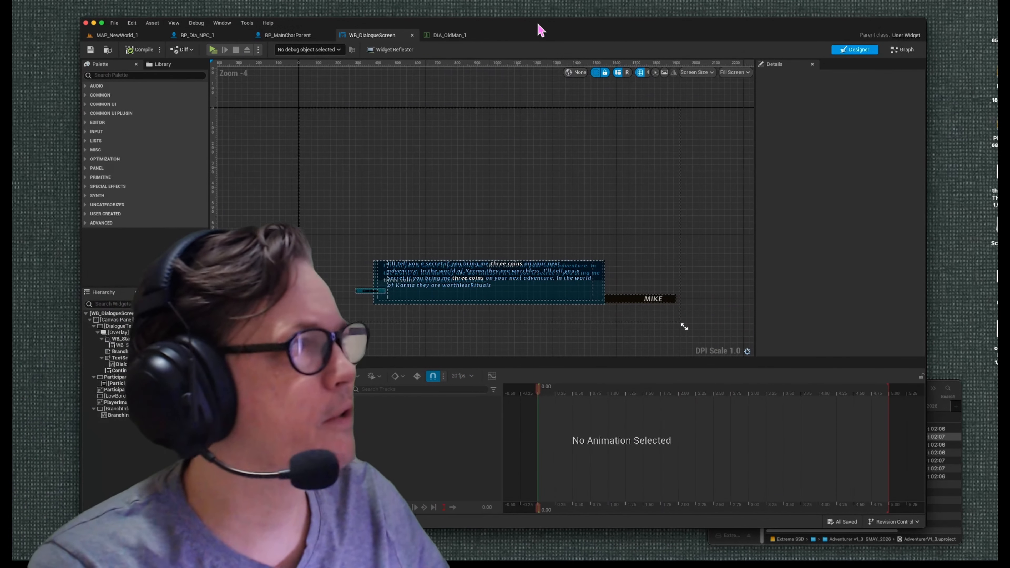
left_click_drag(541, 30, 553, 30)
left_click(462, 270)
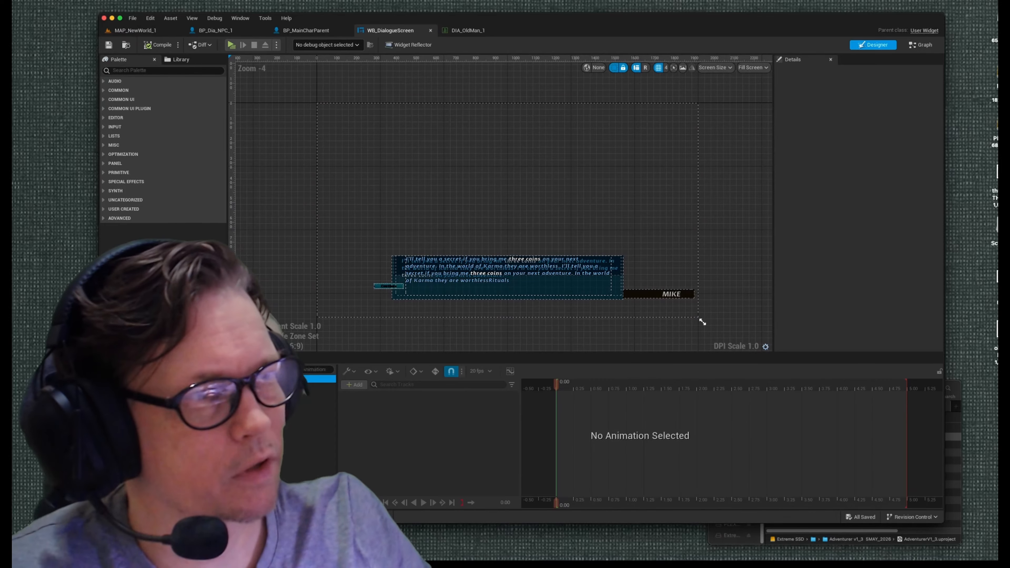
left_click(278, 379)
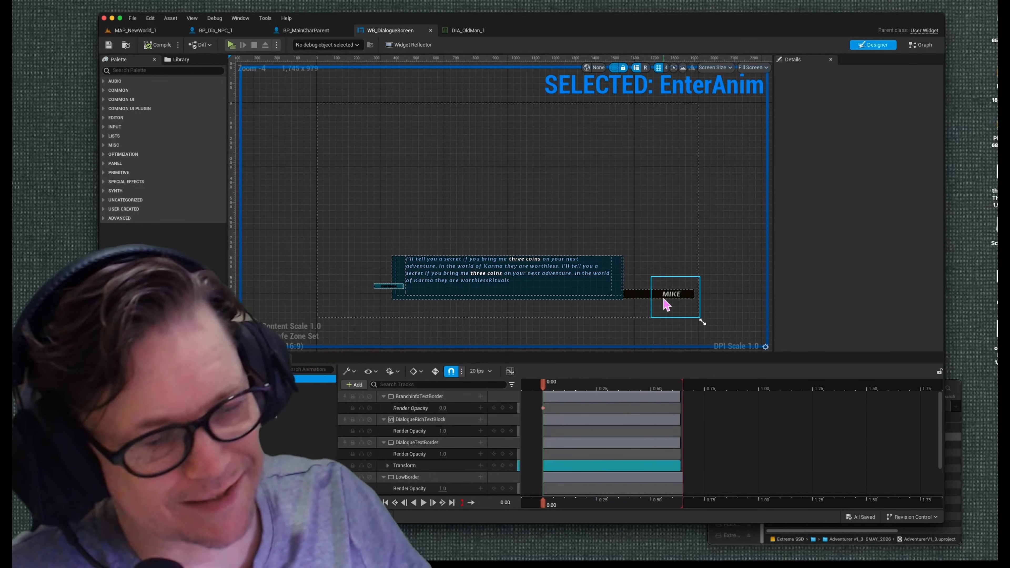
In Aseprite, save the Sprite-0001 document as ErufuProfile_Anim_.png.
left_click(146, 33)
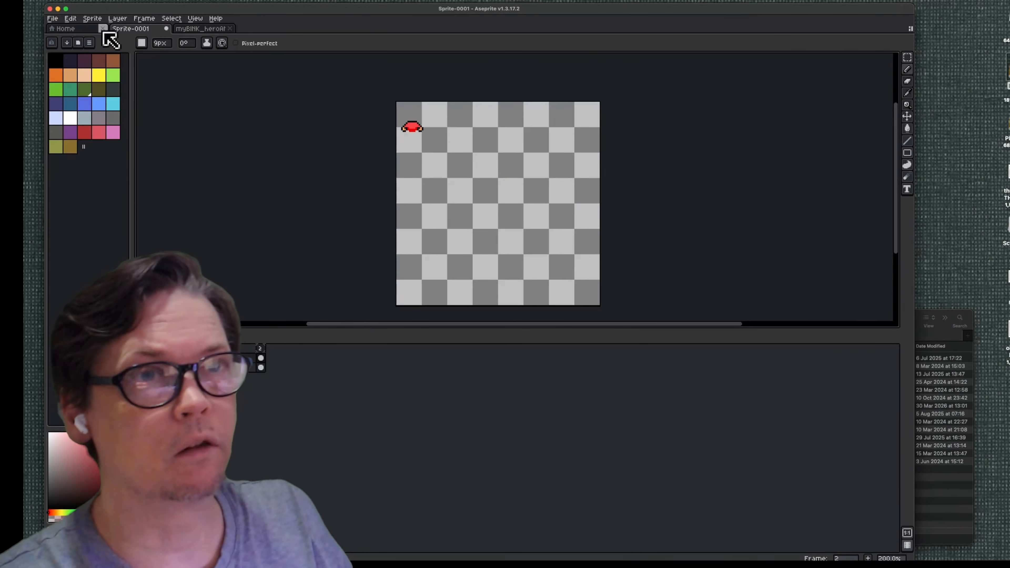
left_click(52, 18)
left_click(85, 69)
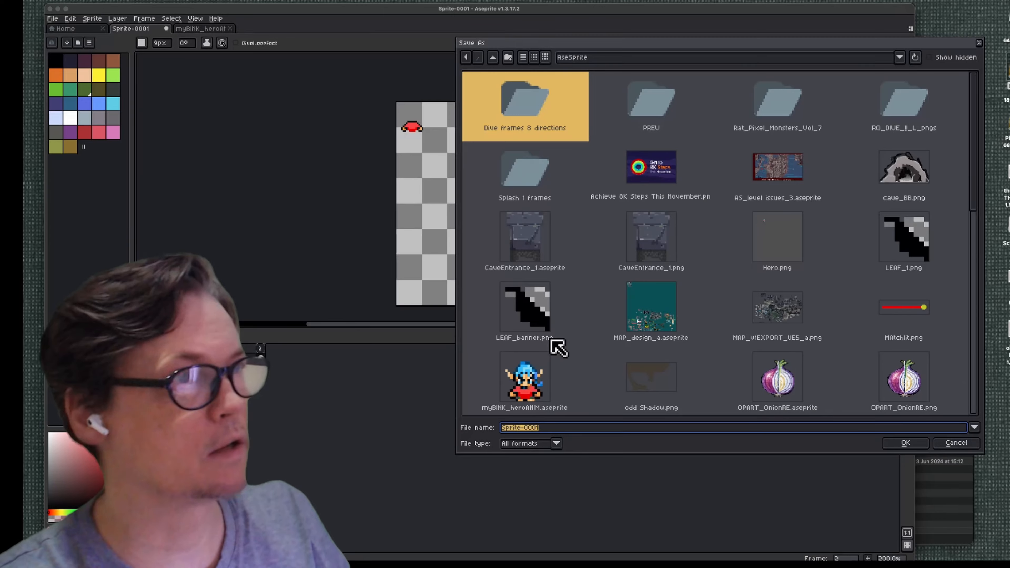
type("A")
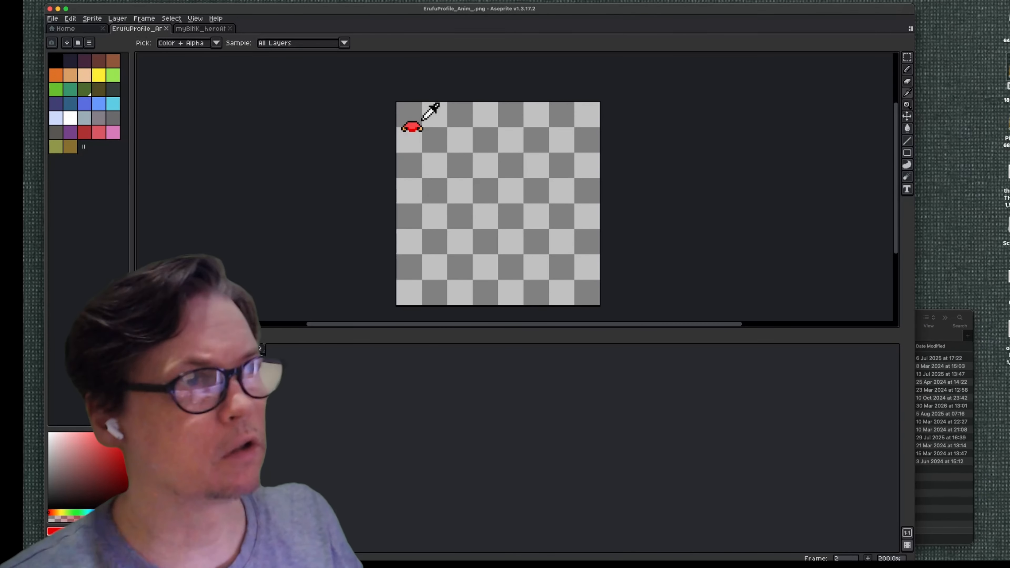
Enlarge the canvas area, outline a trapezoid torso in red across the sprite's lower half with a 9 px brush, and fill it red.
mouse_move(446, 333)
left_mouse_down()
mouse_move(431, 472)
mouse_move(438, 457)
left_mouse_up()
left_click_drag(398, 296, 461, 184)
left_click_drag(530, 180, 591, 283)
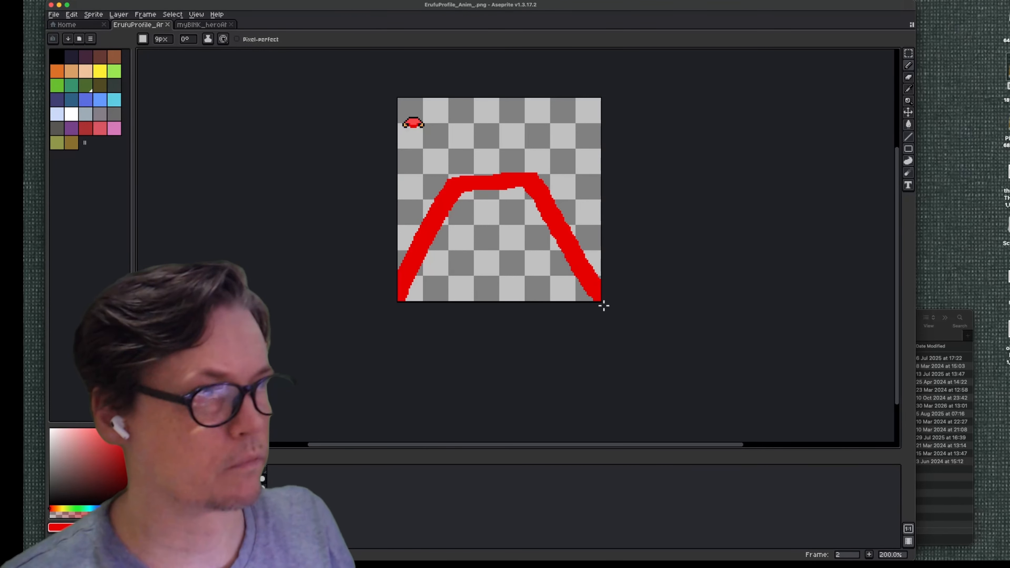
key("g")
left_click(518, 275)
Paint and fill a light-red highlight over the torso's chest and shoulders, and trim its upper edge with an 11 px eraser.
key("b")
mouse_move(412, 258)
left_mouse_down()
mouse_move(431, 197)
mouse_move(538, 192)
mouse_move(570, 222)
mouse_move(582, 260)
left_mouse_up()
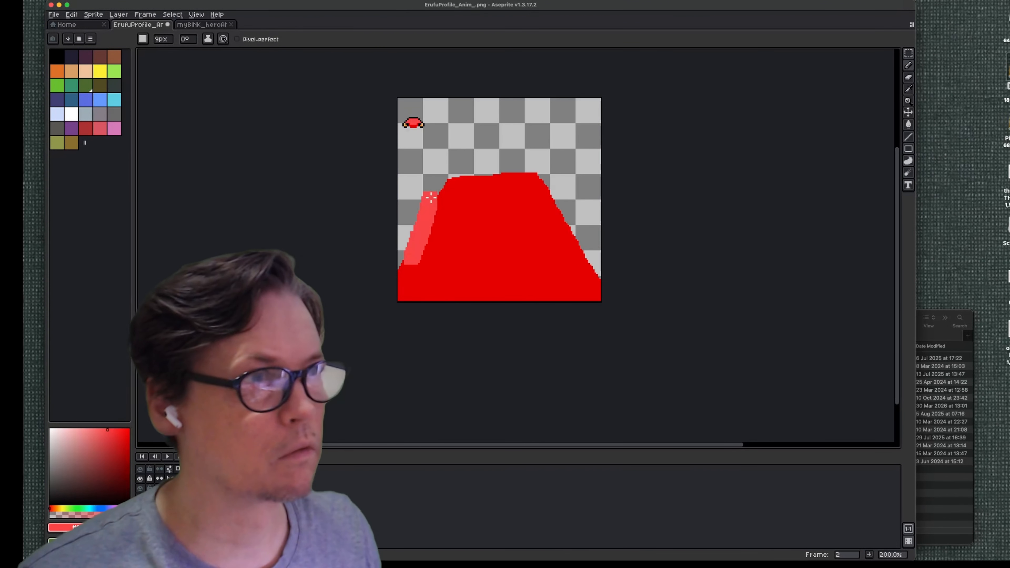
mouse_move(567, 223)
left_mouse_down()
mouse_move(530, 276)
mouse_move(429, 226)
left_mouse_up()
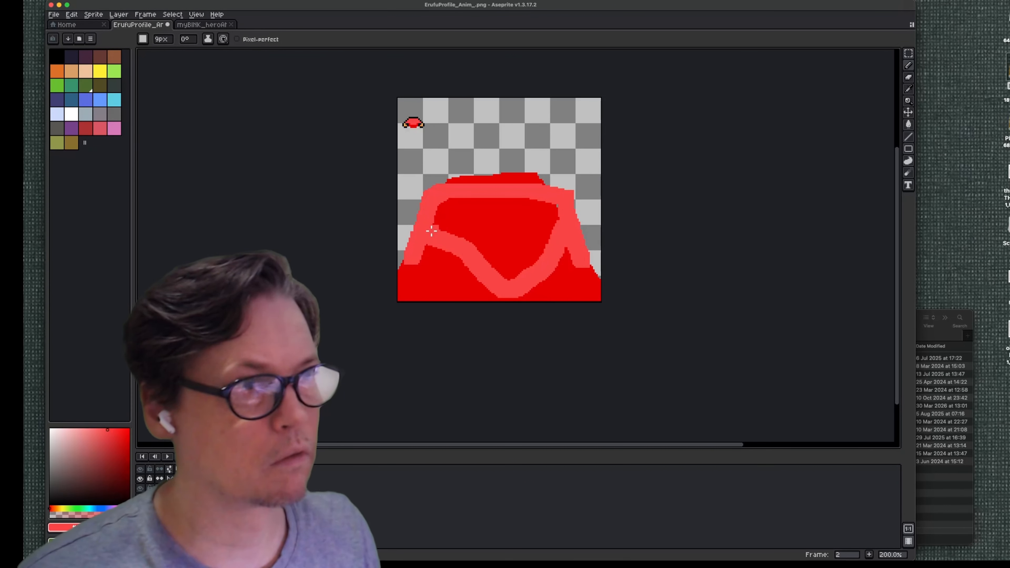
key("g")
left_click(519, 226)
key("b")
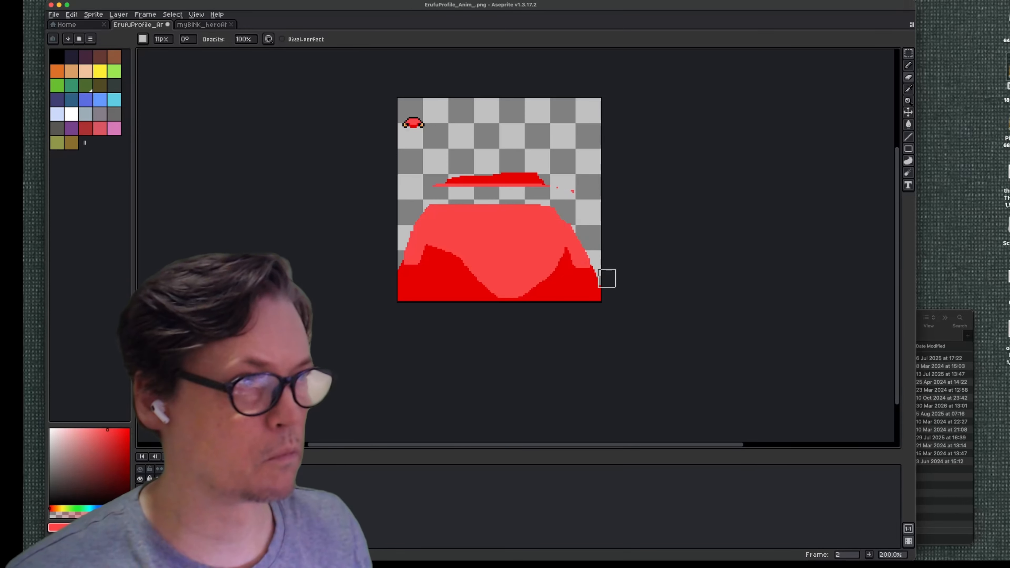
left_click_drag(435, 175, 497, 178)
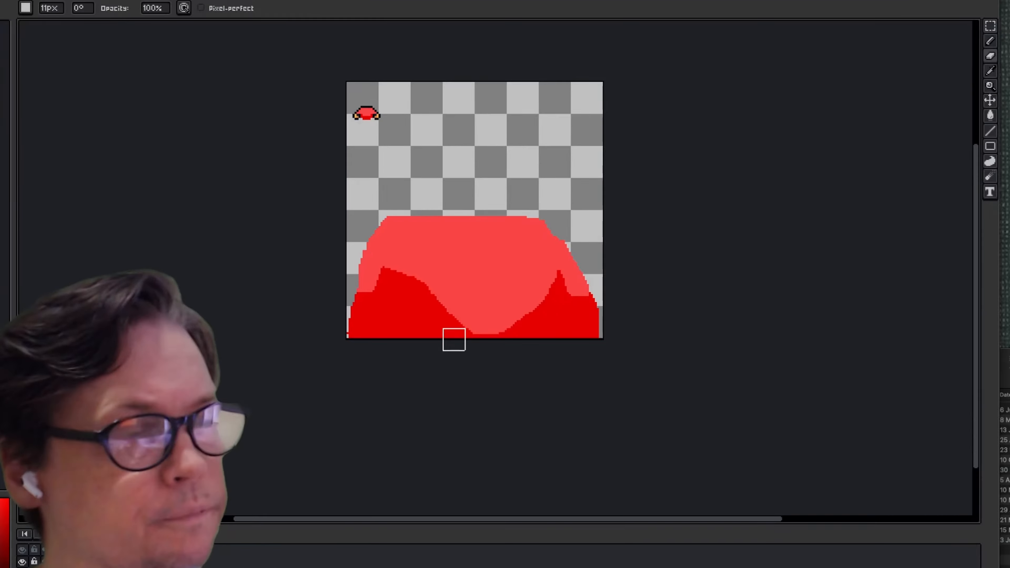
Draw black sleeve creases at both lower corners of the torso with a 3 px brush and outline the torso with a 2 px brush.
key("minus")
key("minus")
key("minus")
key("minus")
key("minus")
key("b")
key("x")
mouse_move(443, 276)
left_mouse_down()
mouse_move(437, 301)
mouse_move(352, 327)
left_mouse_up()
left_click_drag(404, 315, 407, 337)
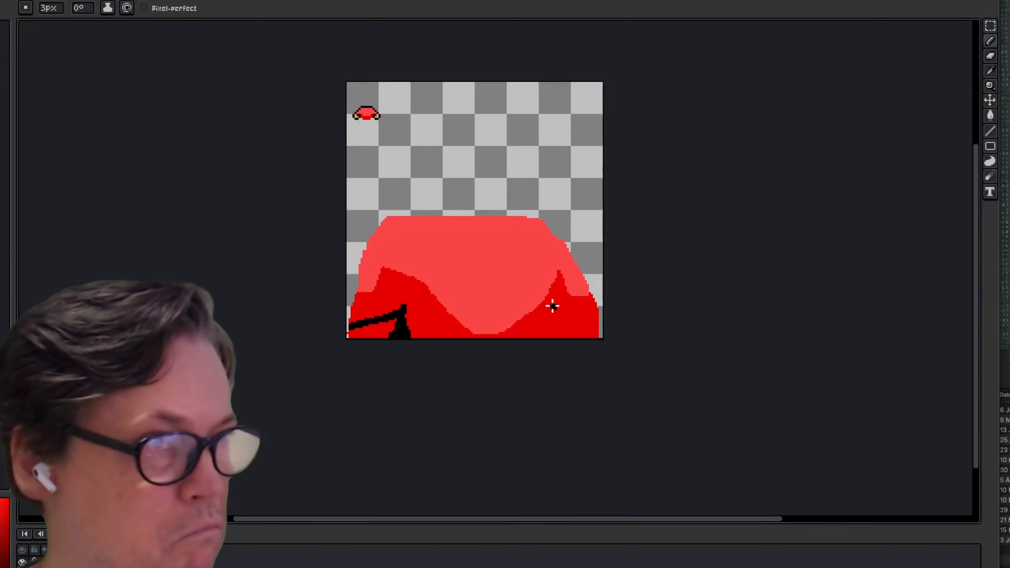
mouse_move(553, 307)
left_mouse_down()
mouse_move(556, 340)
mouse_move(555, 325)
mouse_move(598, 321)
left_mouse_up()
key("minus")
mouse_move(352, 326)
left_mouse_down()
mouse_move(574, 259)
mouse_move(594, 317)
mouse_move(552, 357)
left_mouse_up()
Sample the orange skin colour from the small reference sprite and fill the hand shape at the torso's lower right.
scroll(355, 116, "up", 3)
left_click(355, 116, "alt")
scroll(416, 145, "down", 3)
key("g")
left_click(569, 347)
left_click(587, 343)
left_click(567, 329)
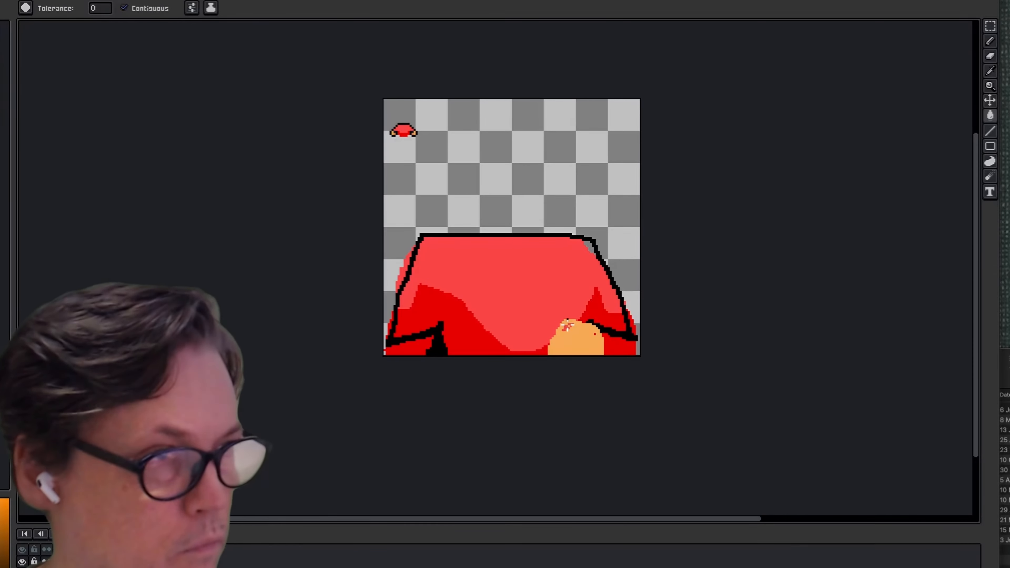
Sample the darker skin tone from the small reference sprite and shade the hand's edges with a 2 px brush.
scroll(393, 132, "up", 3)
scroll(494, 239, "down", 1)
scroll(526, 315, "down", 5)
scroll(525, 314, "right", 5)
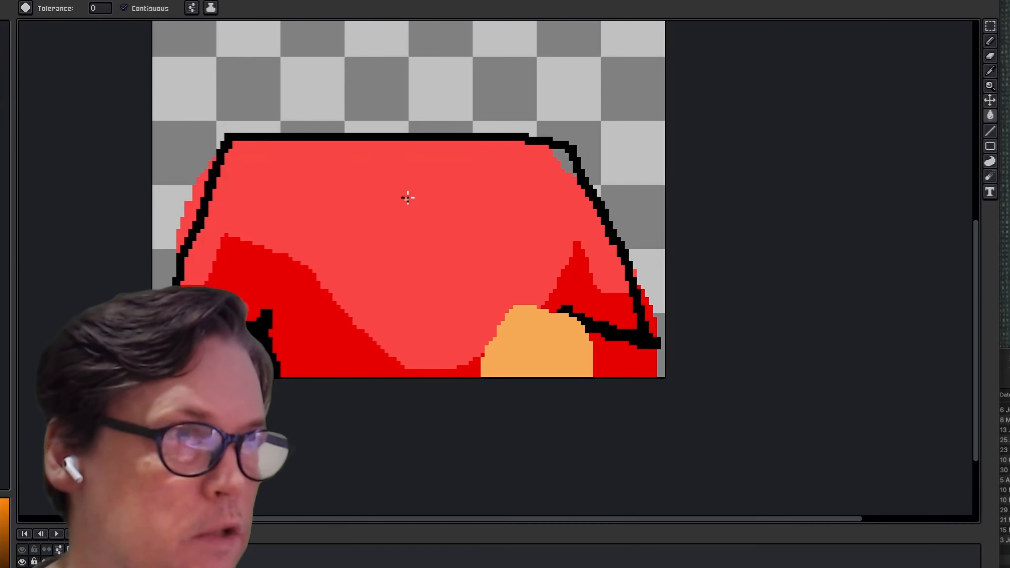
left_click(321, 184, "alt")
scroll(334, 187, "down", 3)
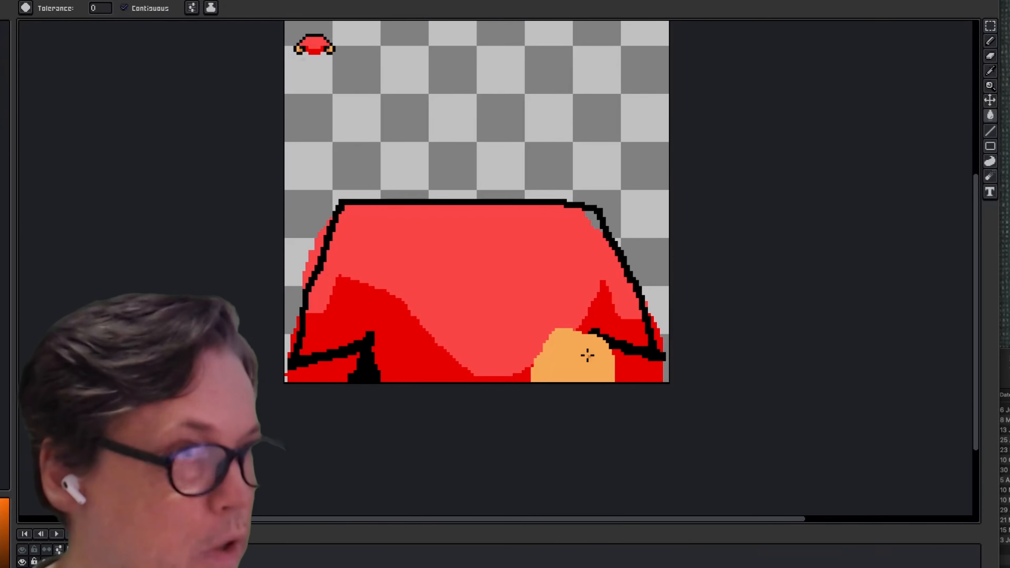
left_click(586, 354)
key("super+z")
key("b")
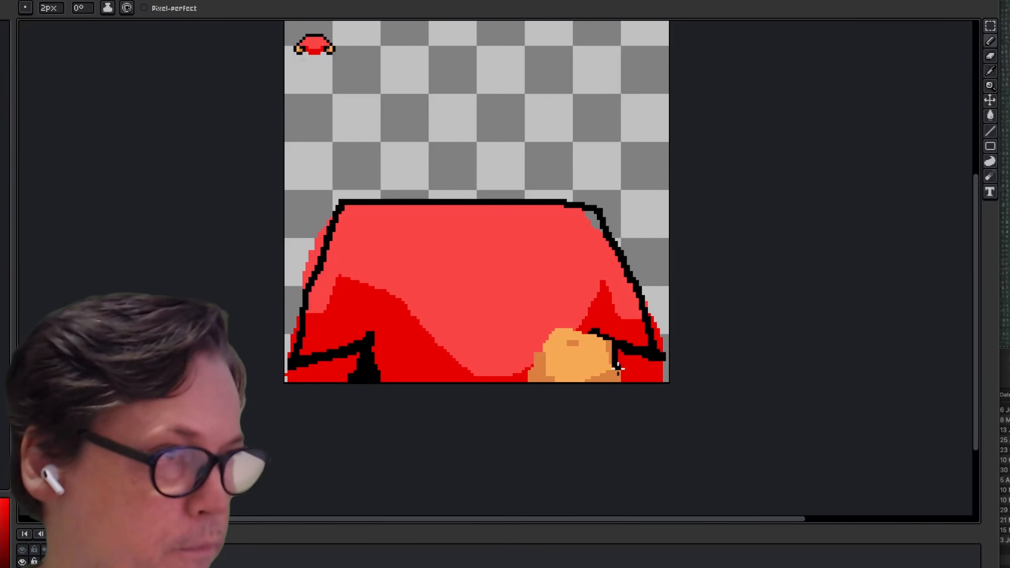
Draw a black edge down the hand's right side and fill the sleeve opening beside it black.
left_click_drag(618, 369, 618, 381)
key("g")
left_click(639, 368)
Draw a curved neckline at the torso's upper edge and fill it and the gap at the right shoulder black.
key("b")
left_click_drag(413, 205, 552, 205)
key("g")
left_click(485, 213)
left_click(593, 220)
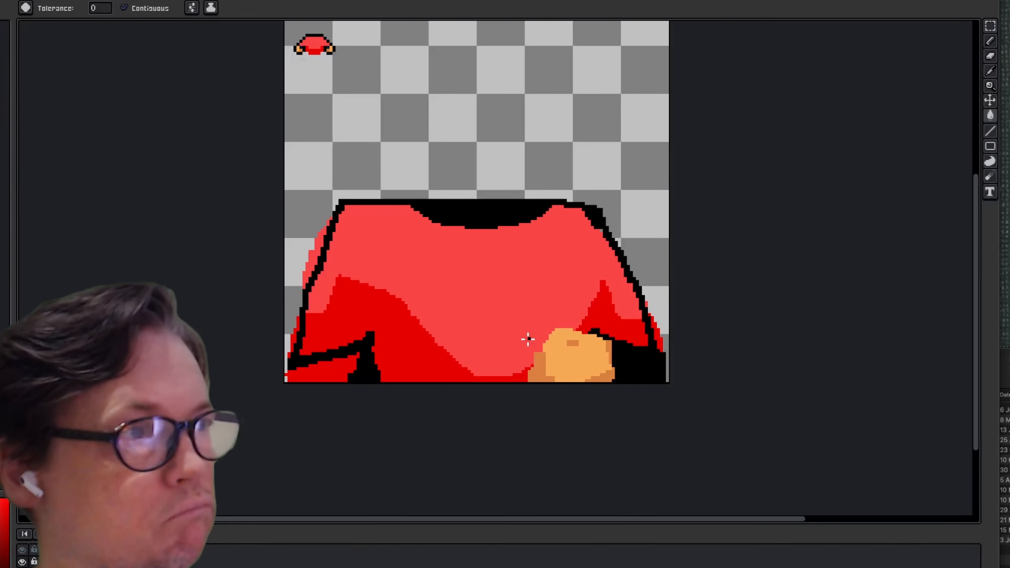
Fill the left sleeve opening dark green and draw a matching 2 px green stroke in the right sleeve opening.
left_click(350, 370)
key("super+z")
left_click(3, 254)
left_click(343, 370)
key("b")
left_click_drag(633, 350, 658, 357)
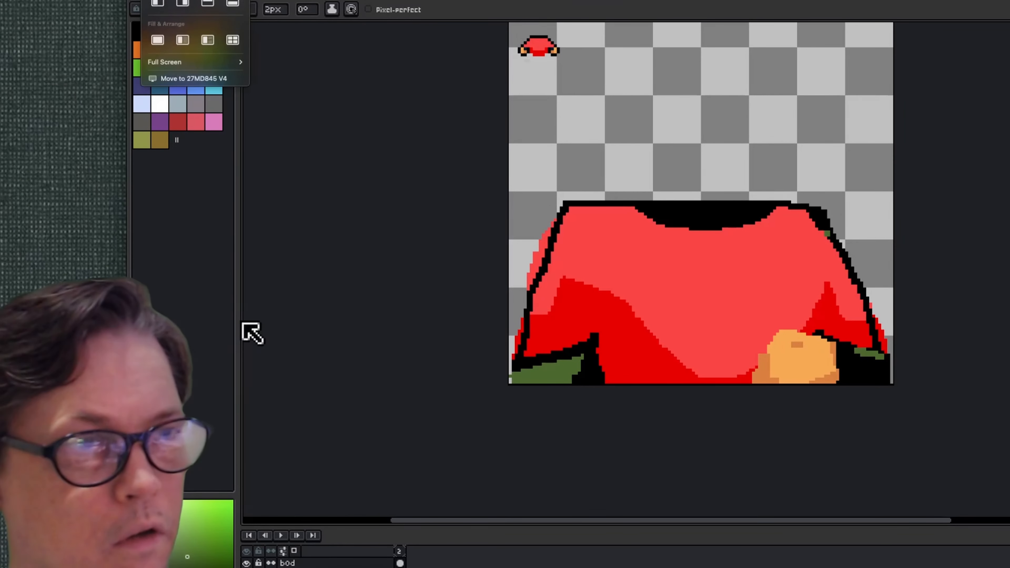
Rearrange the workspace so the timeline is in view and add a new layer named "head" above the body layer.
left_click_drag(242, 324, 413, 323)
left_click_drag(437, 1, 266, 1)
key("shift+n")
double_click(295, 564)
type("head")
key("Return")
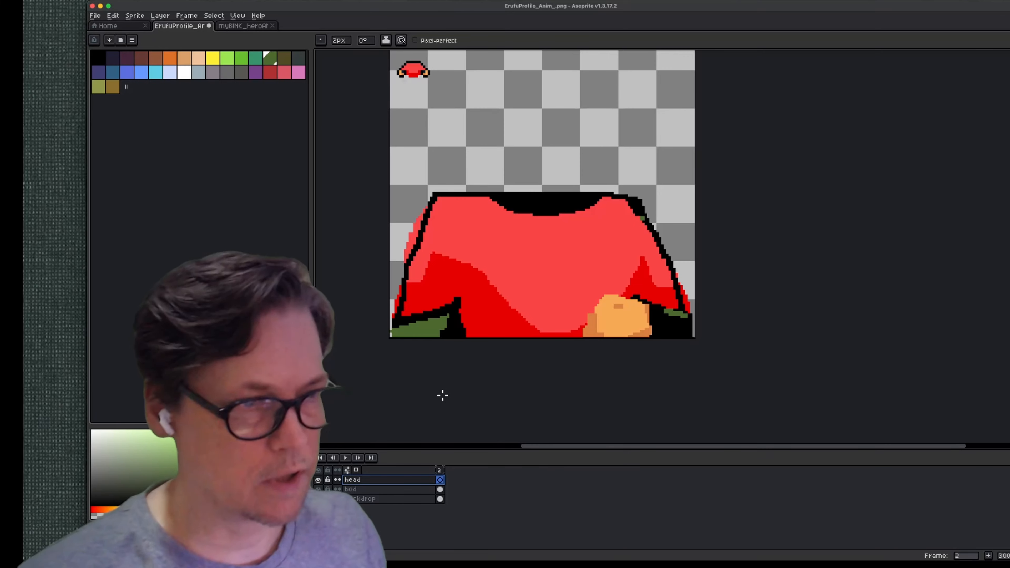
Copy the face from the small hero sprite onto the head layer, enlarge it to about 68 by 81 px and centre it above the torso.
left_click(243, 26)
key("ctrl+shift+Tab")
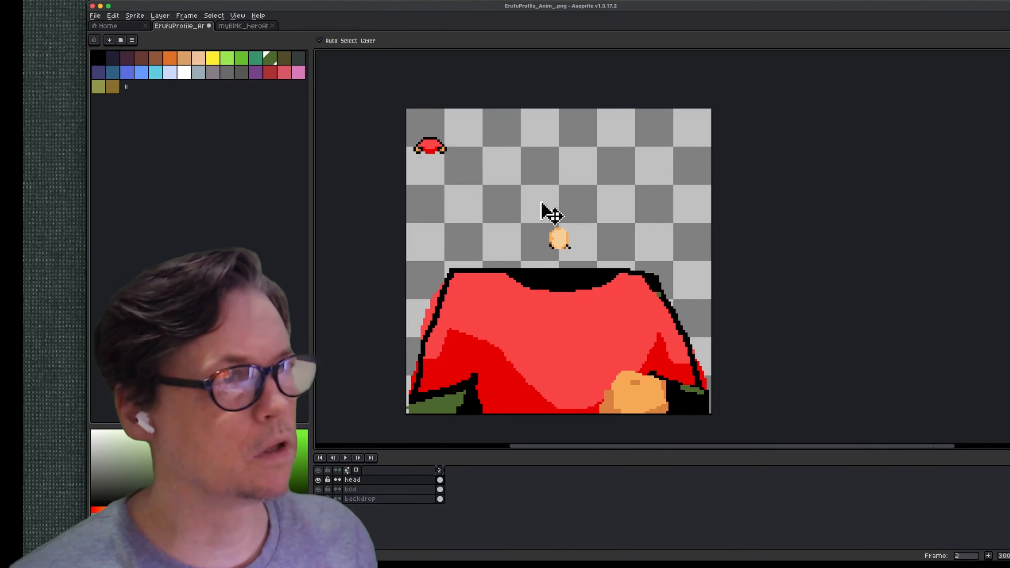
left_click(560, 232)
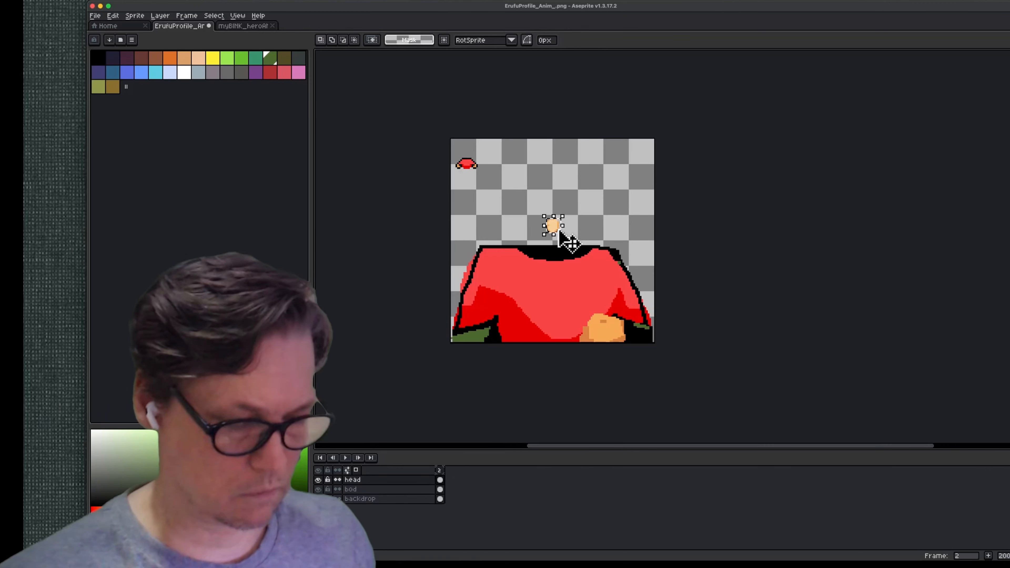
left_click_drag(544, 216, 489, 145)
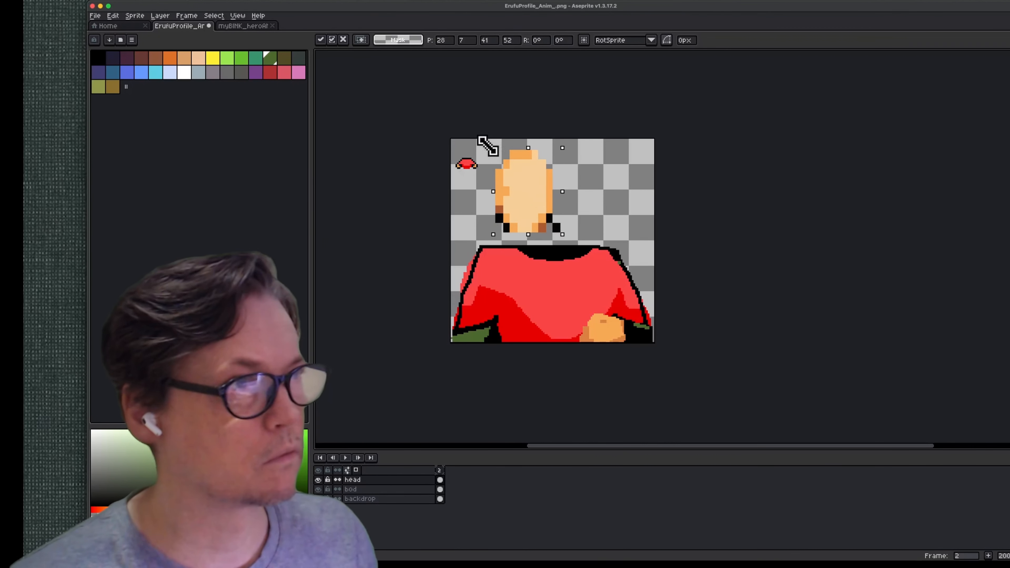
left_click_drag(563, 236, 605, 280)
left_click_drag(545, 225, 557, 219)
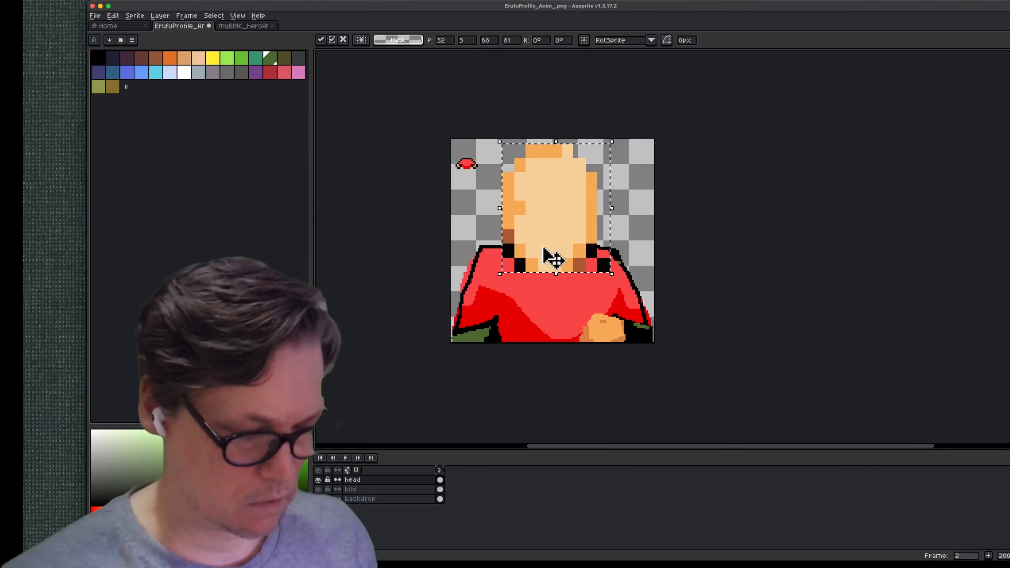
key("b")
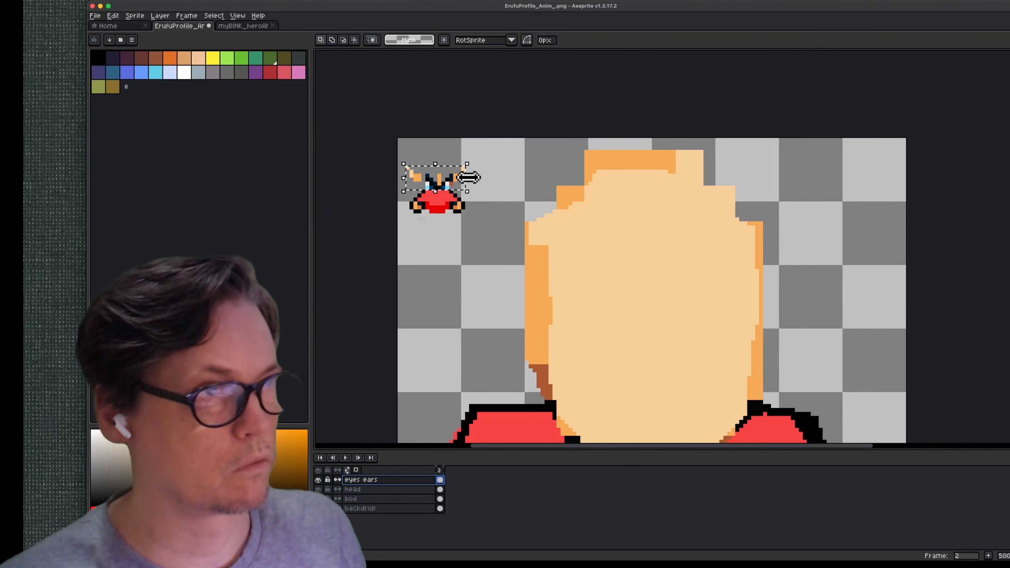
Enlarge the pasted eyes and ears to about 63 by 46 px and position them over the face.
left_click_drag(469, 177, 660, 189)
left_click_drag(531, 194, 531, 350)
left_click_drag(561, 292, 672, 338)
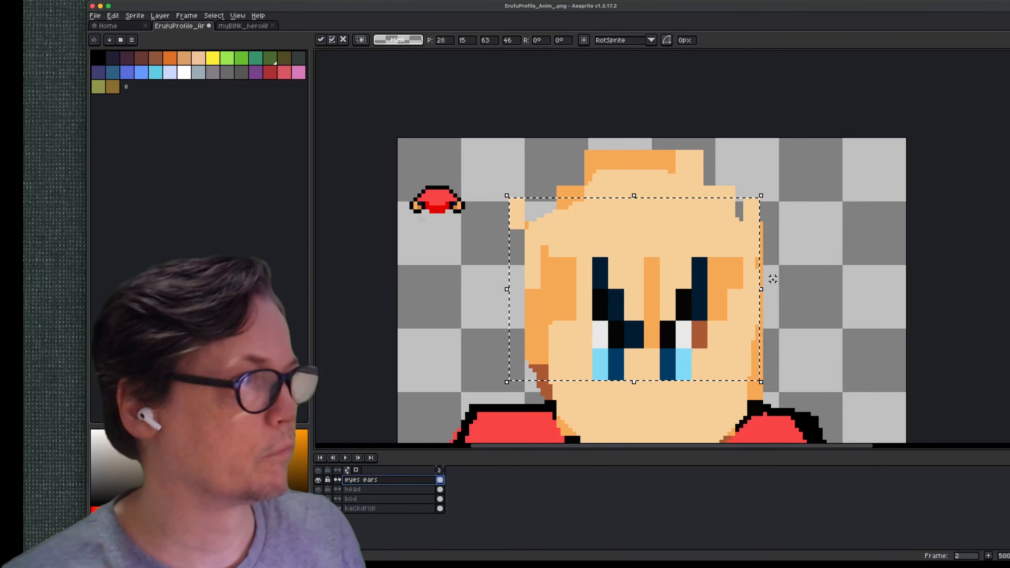
left_click_drag(603, 336, 611, 361)
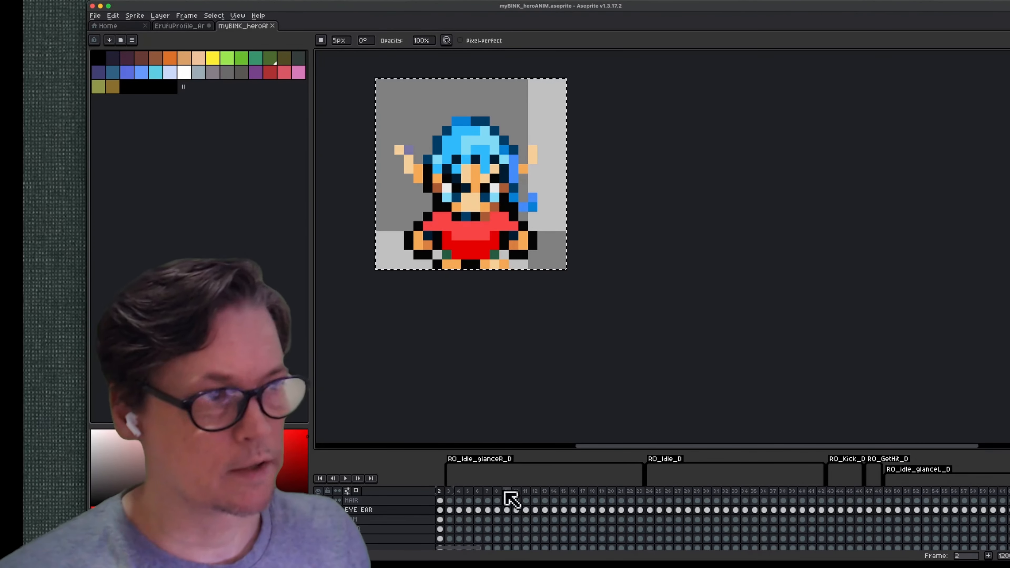
Copy the hero sprite's hair into a new "hair" layer, scale it to about 83 by 84 px and fit it over the head.
left_click(513, 160, "super")
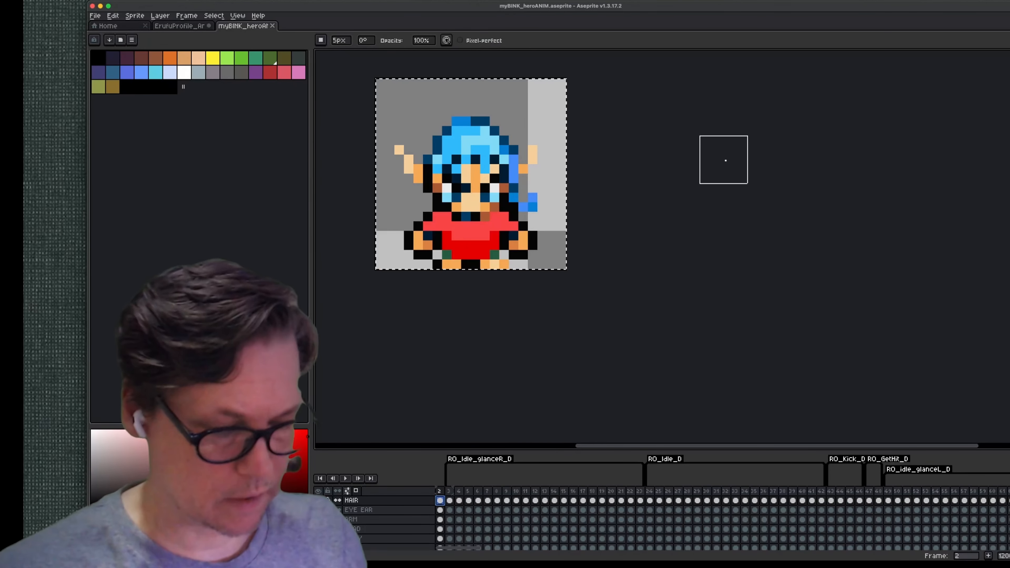
left_click(171, 26)
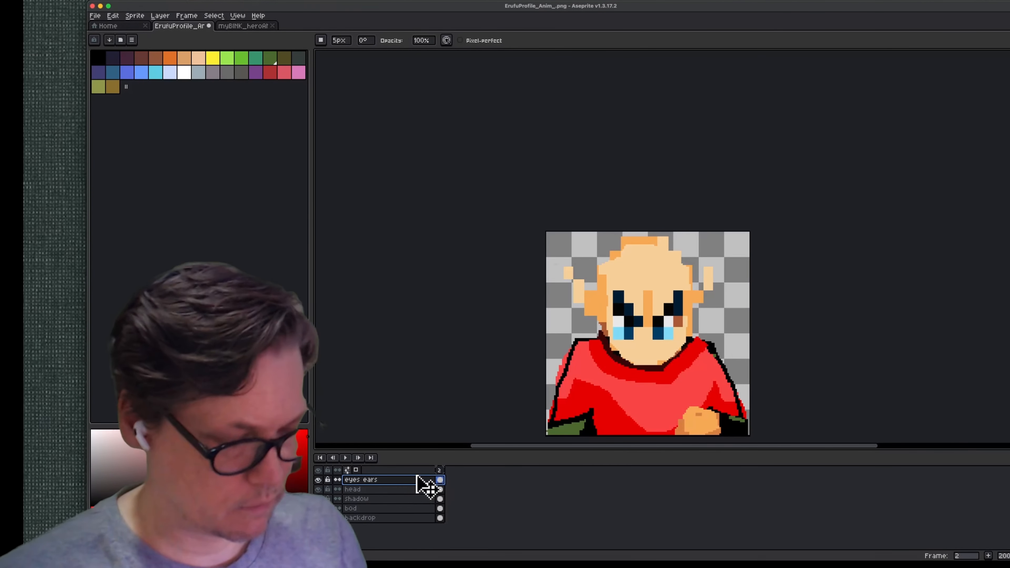
key("shift+n")
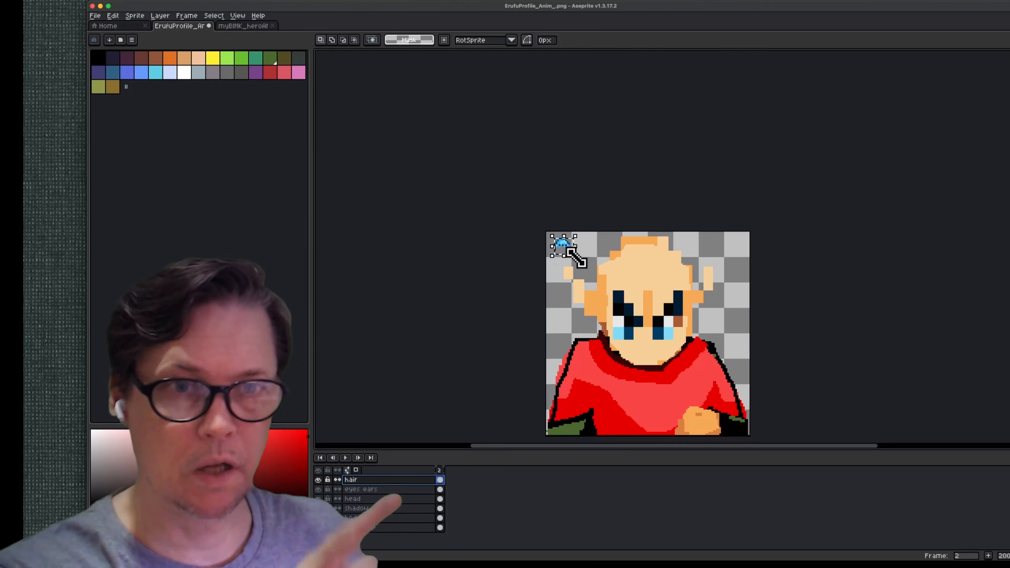
left_click_drag(573, 255, 722, 392)
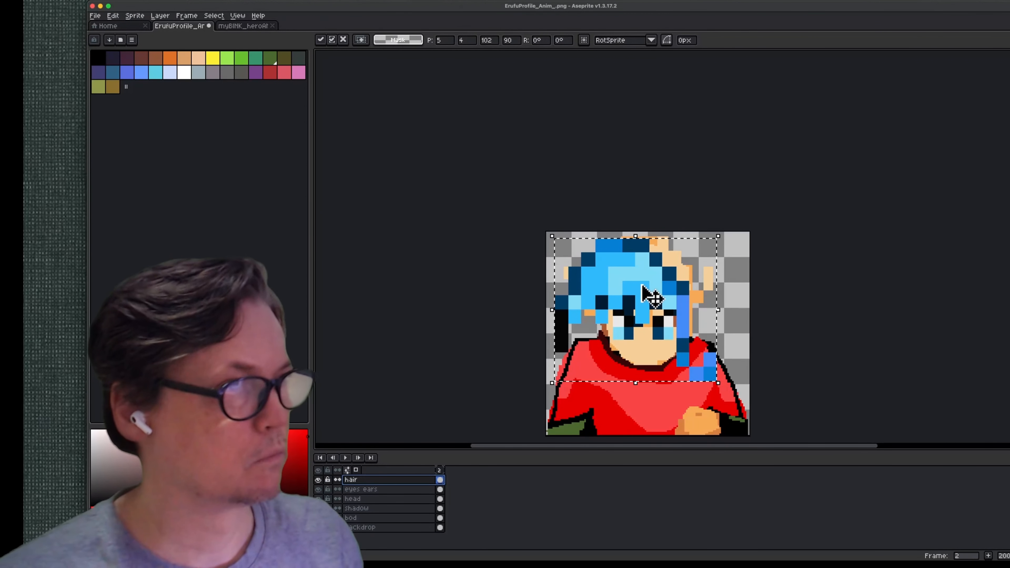
left_click_drag(644, 286, 687, 241)
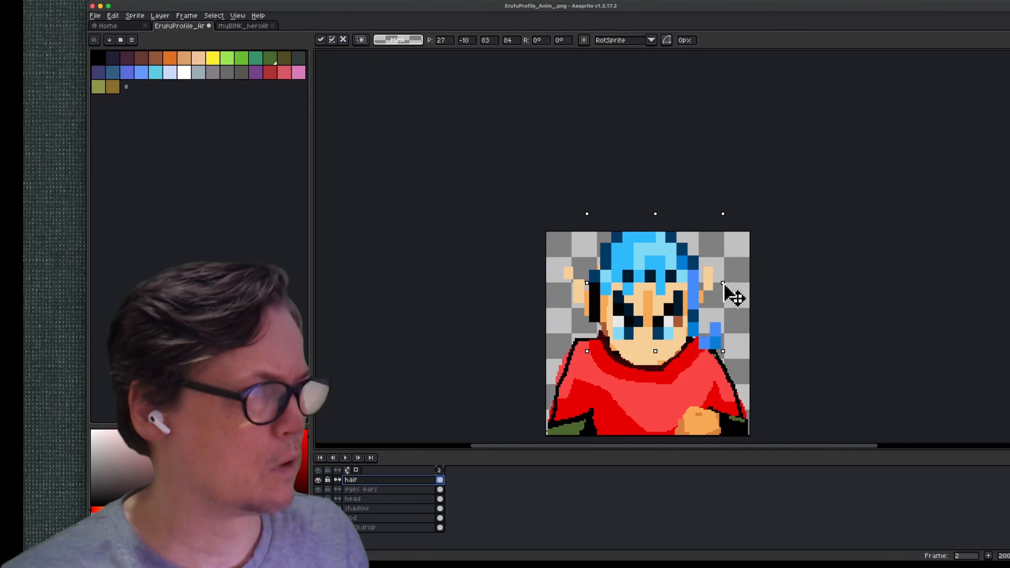
key("b")
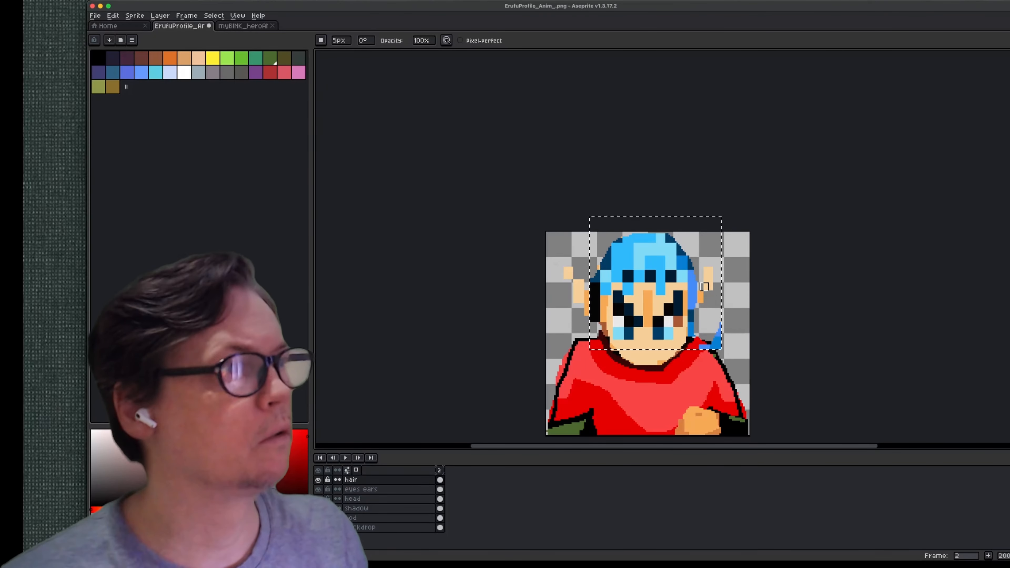
Sample the dark blue from the hair and paint a rounded dark outline along its sides and crown.
key("b")
left_click(671, 276, "alt")
left_click_drag(698, 323, 698, 306)
mouse_move(685, 279)
left_mouse_down()
mouse_move(670, 235)
mouse_move(699, 315)
mouse_move(589, 277)
mouse_move(605, 263)
mouse_move(563, 256)
left_mouse_up()
key("m")
left_click(480, 254)
On the eyes ears layer, sample the orange skin colour, draw the right ear out to a point and mark the lower face.
left_click(390, 489)
left_click(587, 303, "alt")
left_click_drag(702, 295, 723, 251)
mouse_move(642, 353)
left_mouse_down()
mouse_move(659, 352)
mouse_move(665, 364)
mouse_move(637, 373)
left_mouse_up()
Sample the dark maroon shadow colour and paint the left ear's lower edge and the fold shadows around the sleeves.
left_click(672, 361, "alt")
left_click_drag(563, 269, 599, 329)
left_click_drag(594, 419, 644, 427)
left_click_drag(711, 399, 708, 406)
mouse_move(586, 399)
left_mouse_down()
mouse_move(614, 397)
mouse_move(594, 433)
left_mouse_up()
Add a layer named "mouth", draw a slanted black mouth line on the lower face and save the sprite.
key("shift+n")
double_click(390, 490)
type("mouth")
key("Return")
left_click(594, 306, "alt")
left_click_drag(638, 366, 672, 360)
key("super+s")
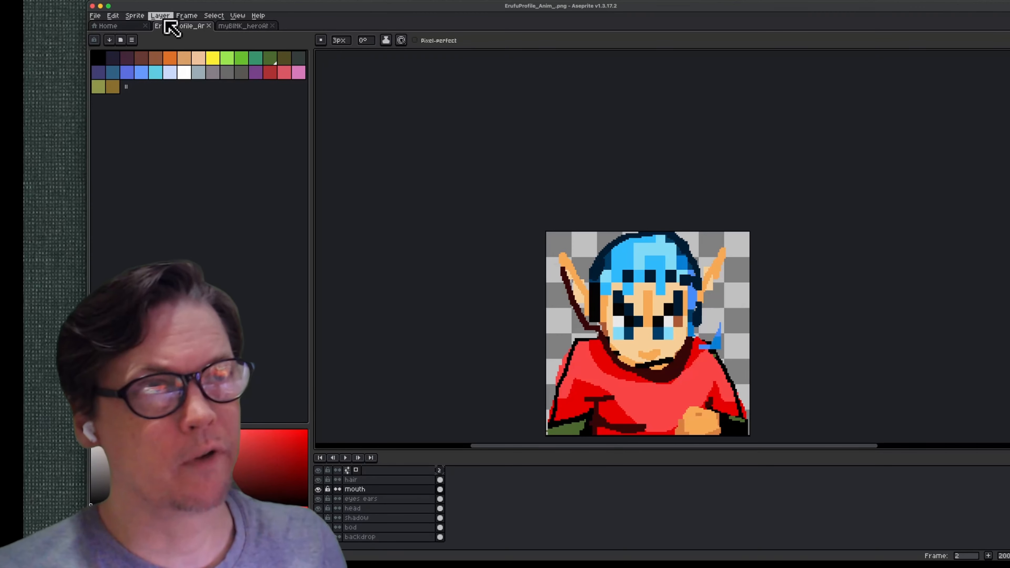
Add a new animation frame and shift the hair, mouth, eyes ears, head and shadow layers slightly down in it.
left_click(186, 16)
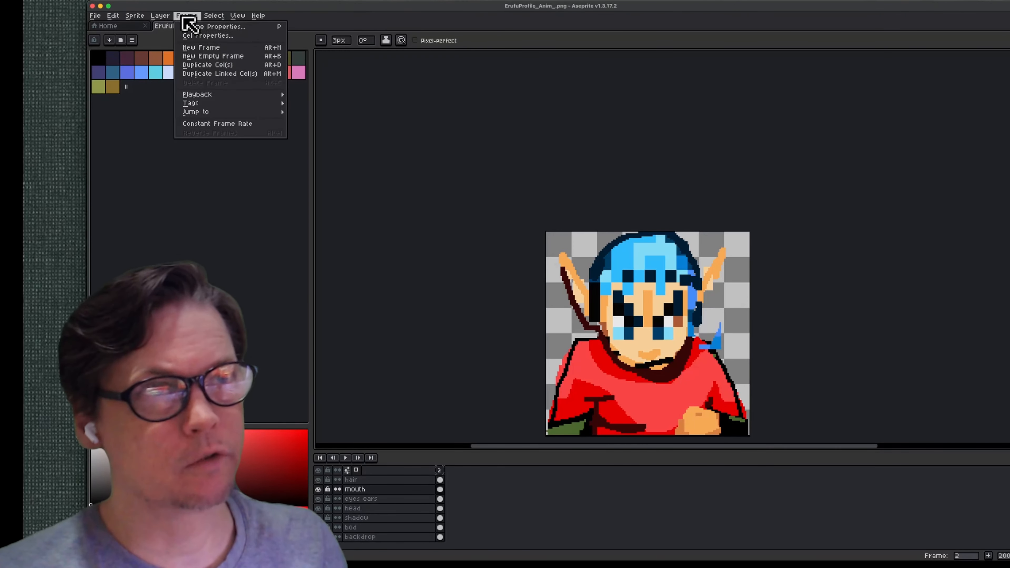
left_click(225, 47)
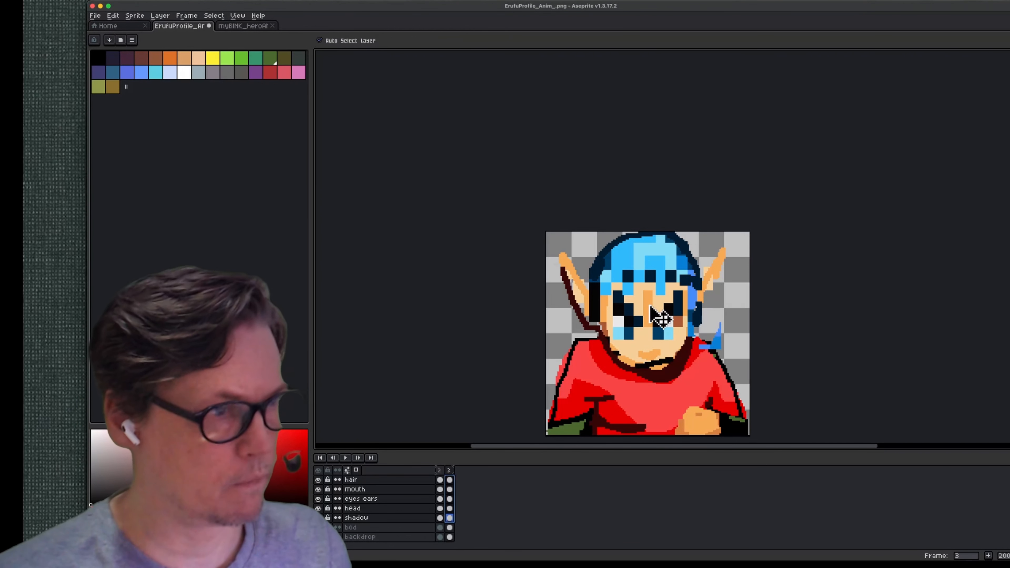
mouse_move(651, 305)
left_mouse_down()
mouse_move(649, 314)
mouse_move(652, 299)
left_mouse_up()
key("super+z")
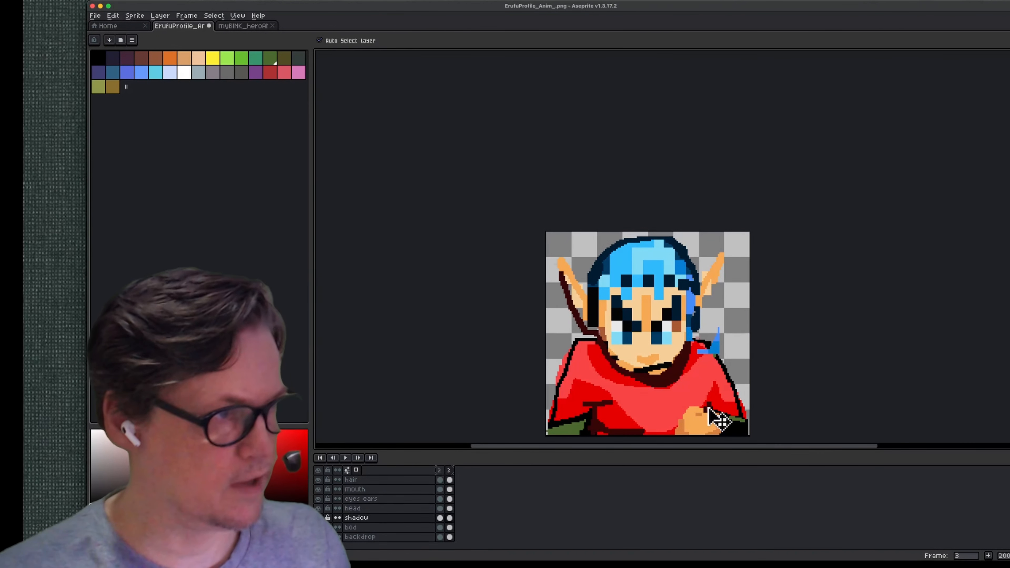
left_click(719, 418)
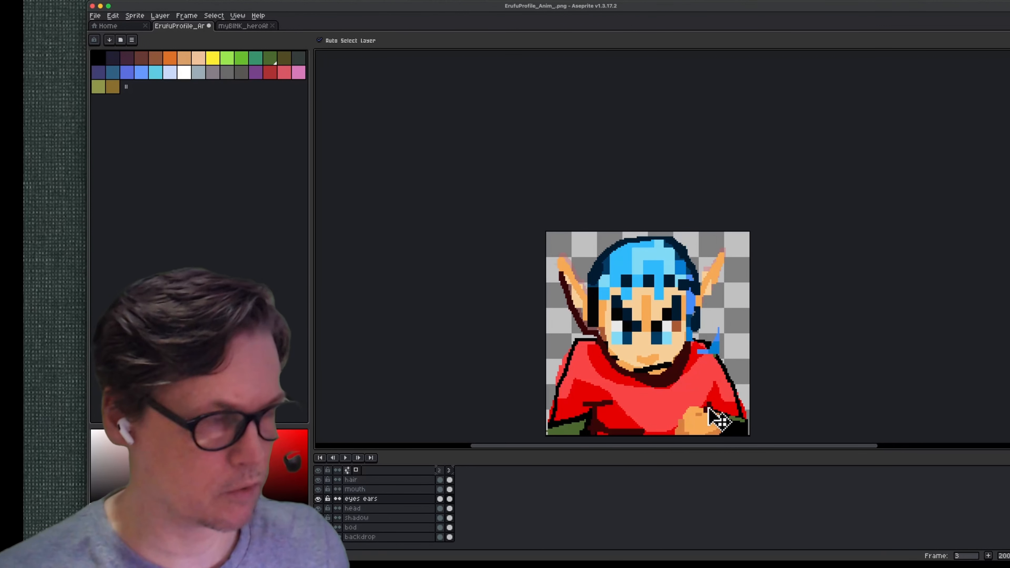
key("b")
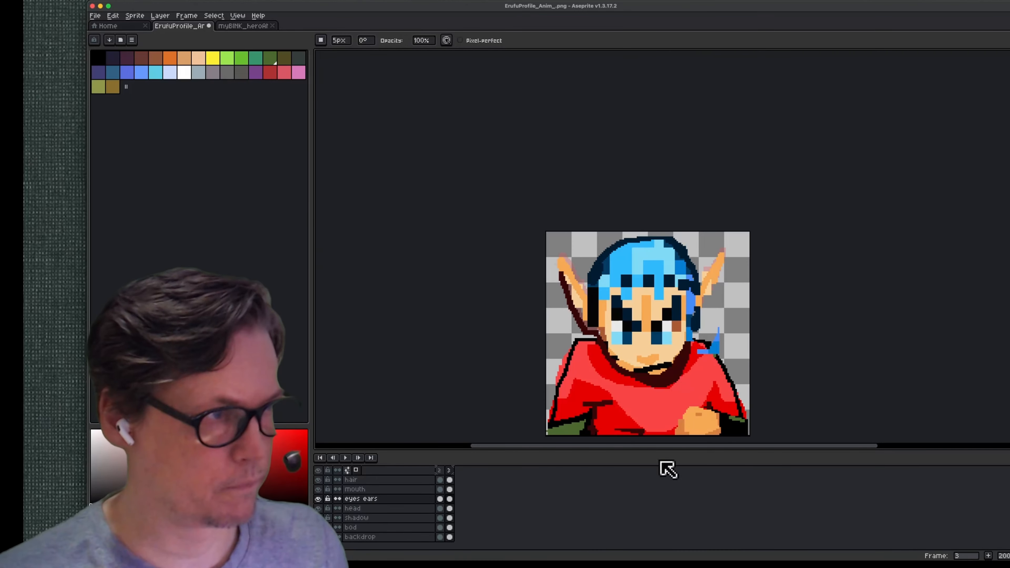
Save the animation as separate numbered PNG files and set the duration of frames 2 and 3 to 300 milliseconds.
key("super+s")
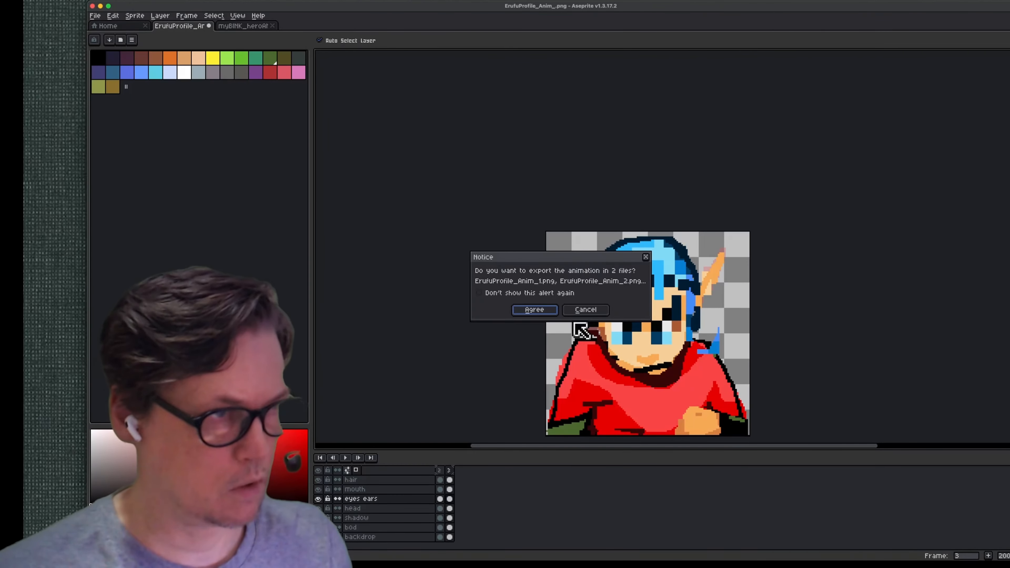
left_click(535, 311)
type("300")
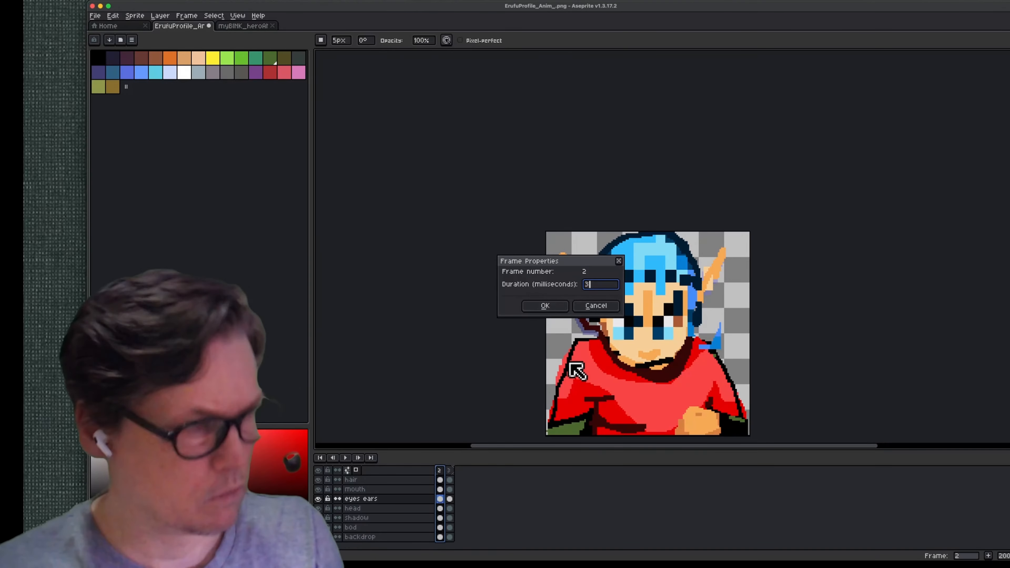
type("30")
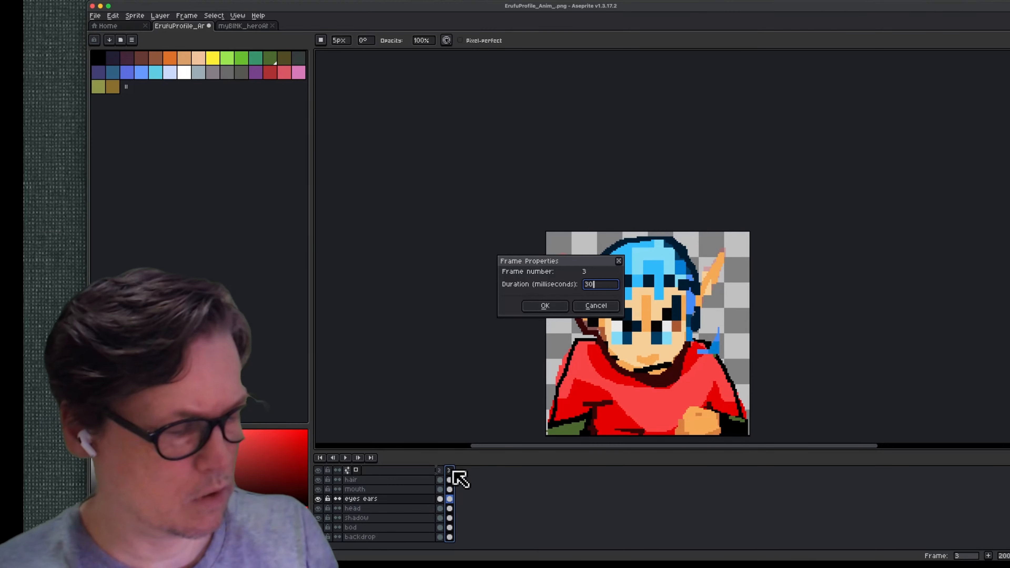
type("0")
key("Return")
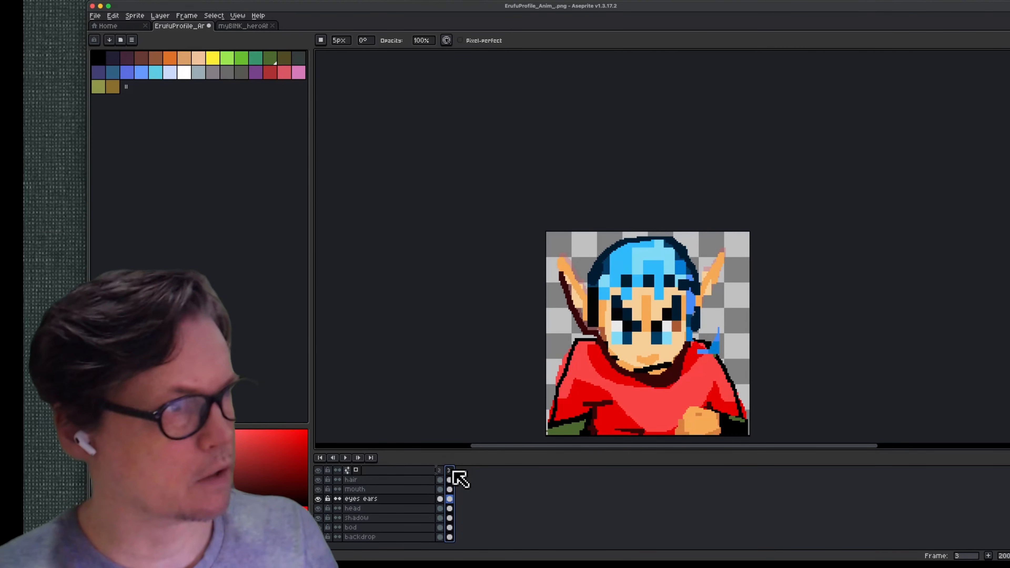
Play back the animation and adjust the tip of the right ear on the eyes ears layer in frame 4.
key("Return")
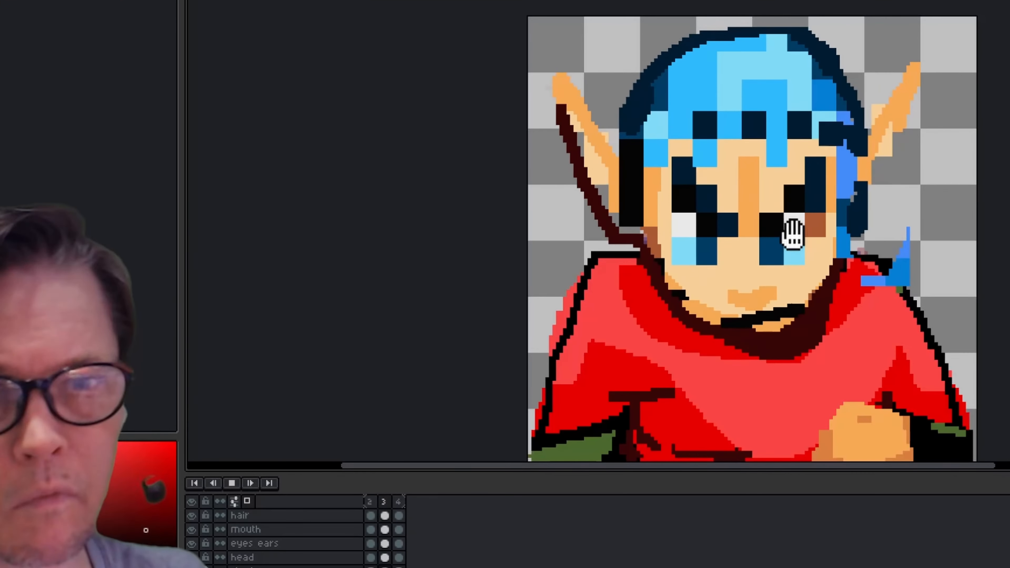
key("Return")
left_click(371, 544)
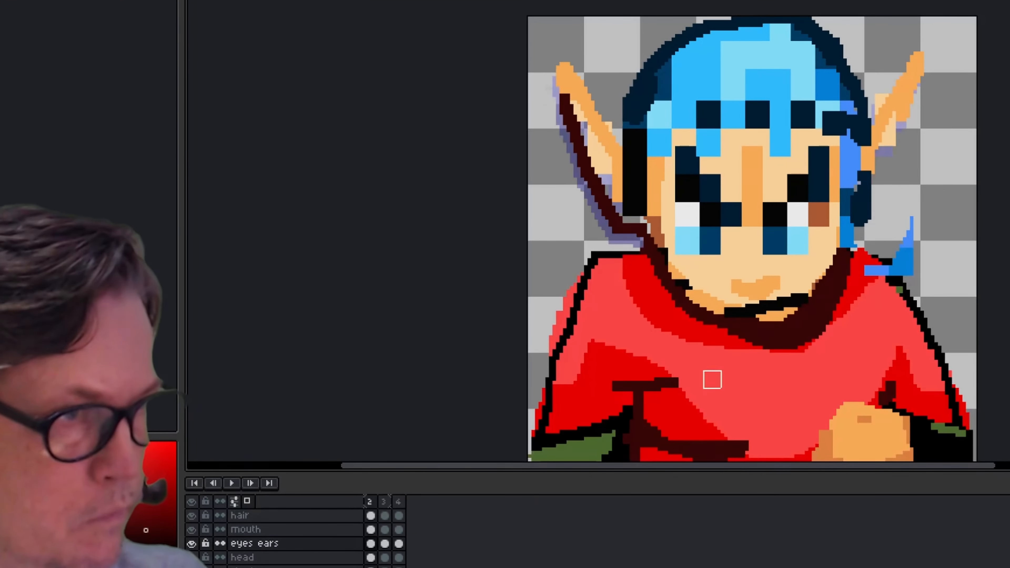
key("Right")
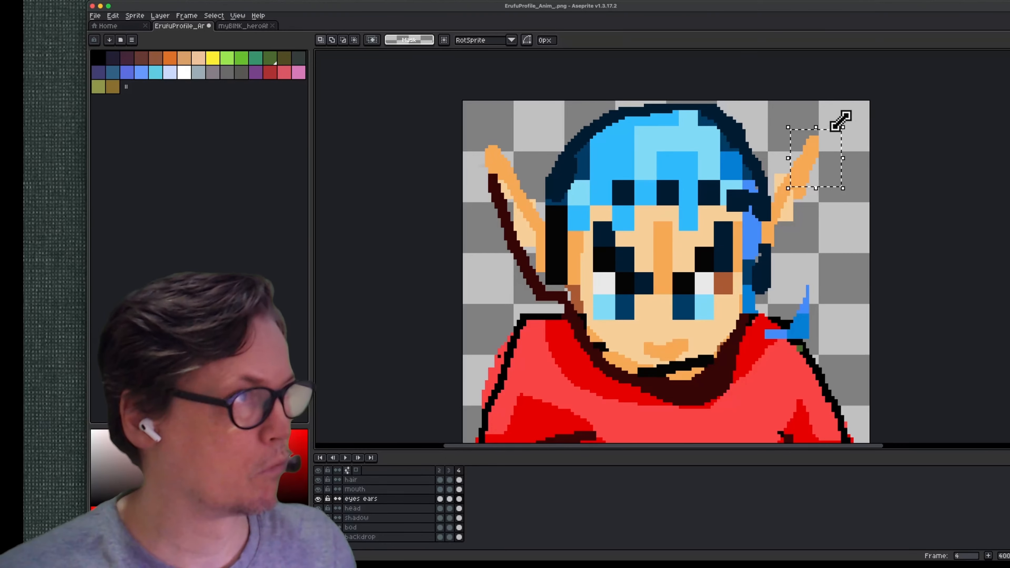
mouse_move(850, 125)
left_mouse_down()
mouse_move(855, 136)
mouse_move(846, 122)
left_mouse_up()
left_click(837, 213)
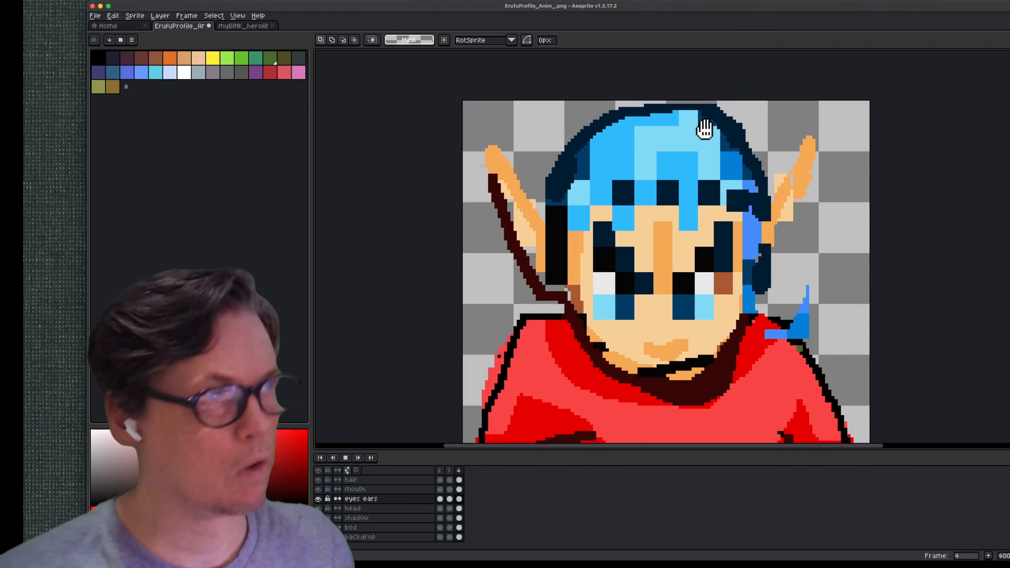
key("Return")
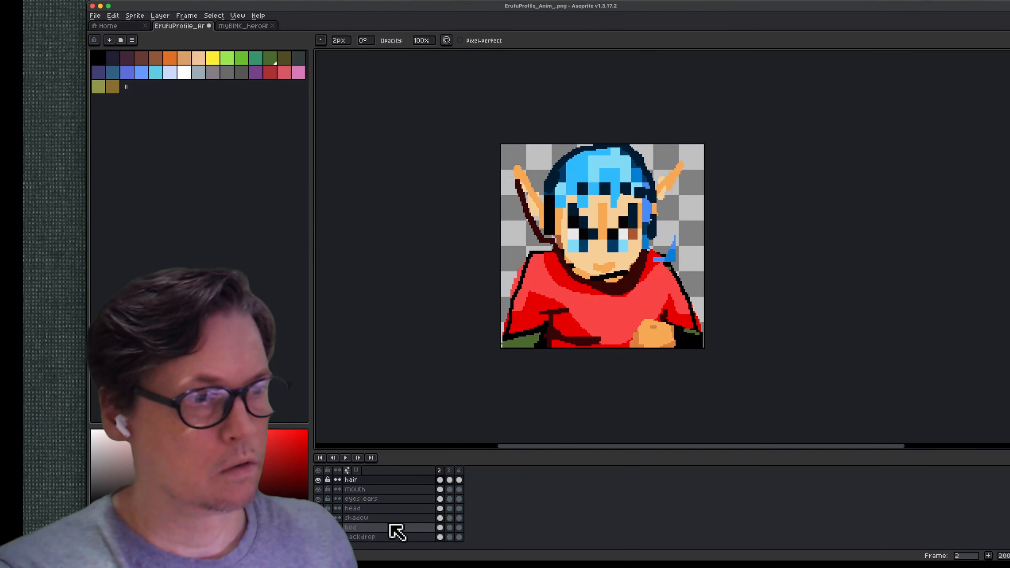
left_click(441, 528)
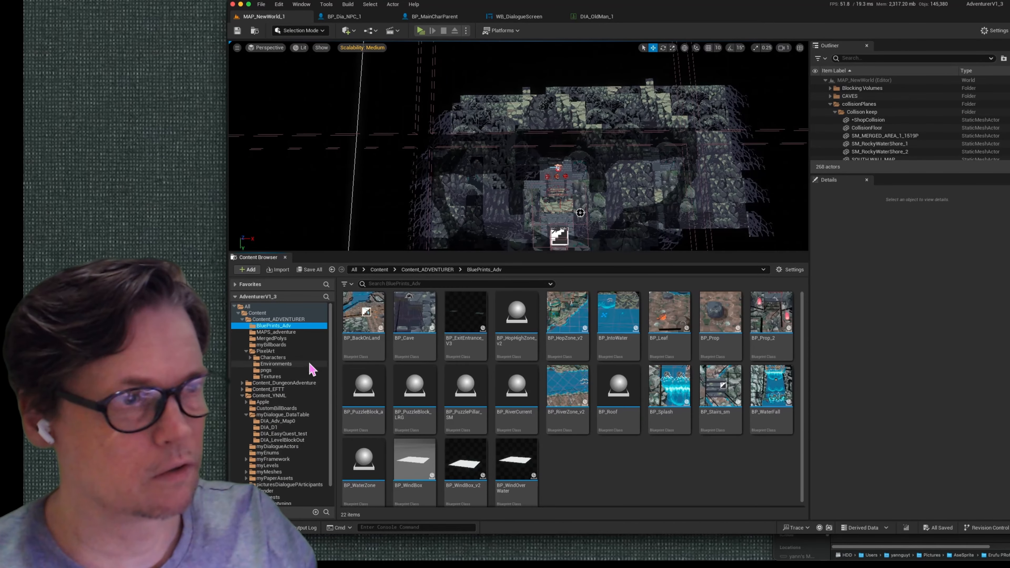
Switch to Unreal Editor, enlarge the Content Browser and open the inner Textures folder under PixelArt/Characters.
left_click(274, 358)
double_click(501, 314)
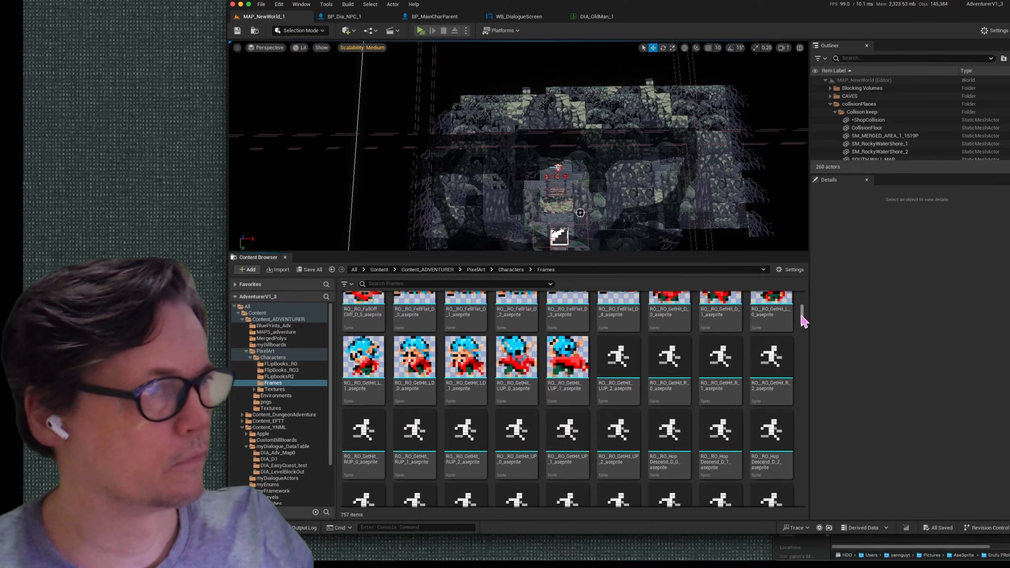
left_click_drag(803, 316, 816, 529)
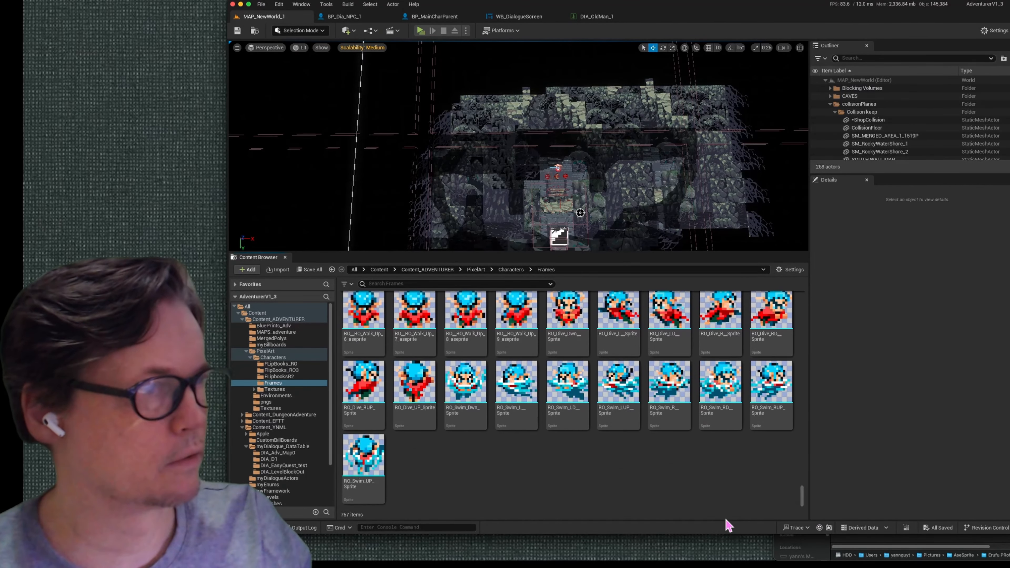
left_click_drag(604, 250, 596, 195)
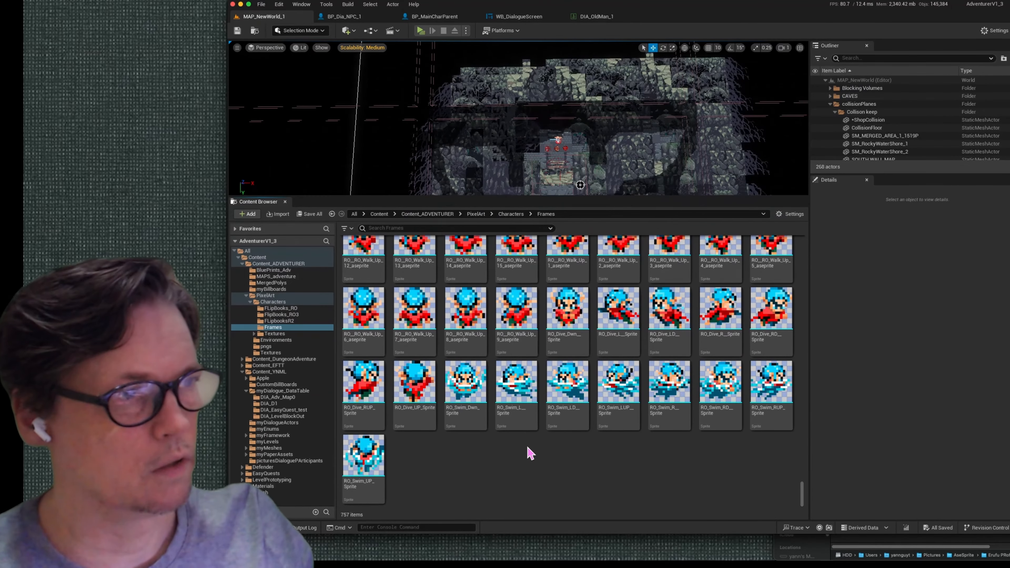
left_click(262, 333)
left_click(266, 349)
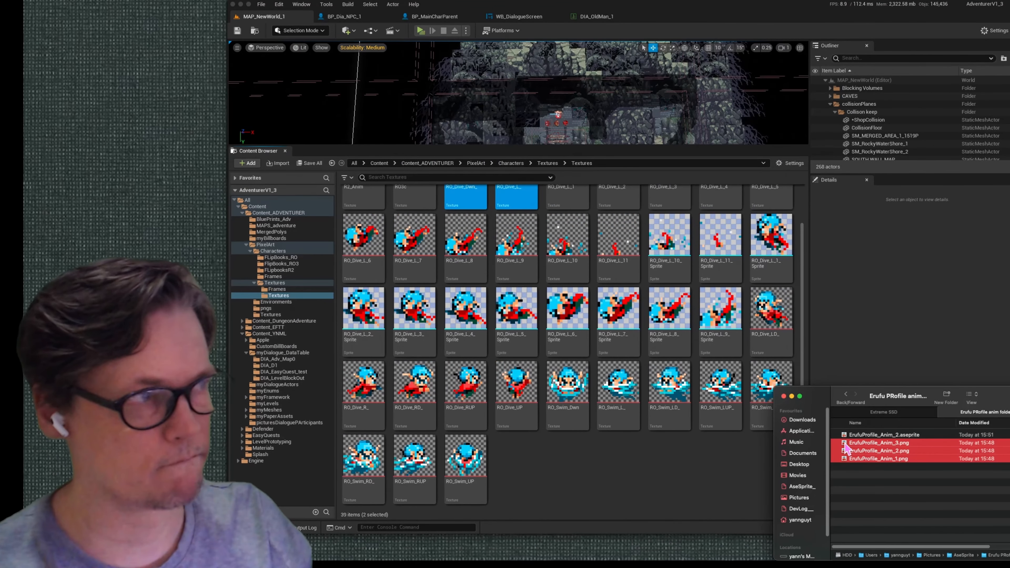
Import ErufuProfile_Anim_1.png, _2.png and _3.png into the open Textures folder and apply the Paper2D texture settings to them.
left_click_drag(845, 448, 692, 489)
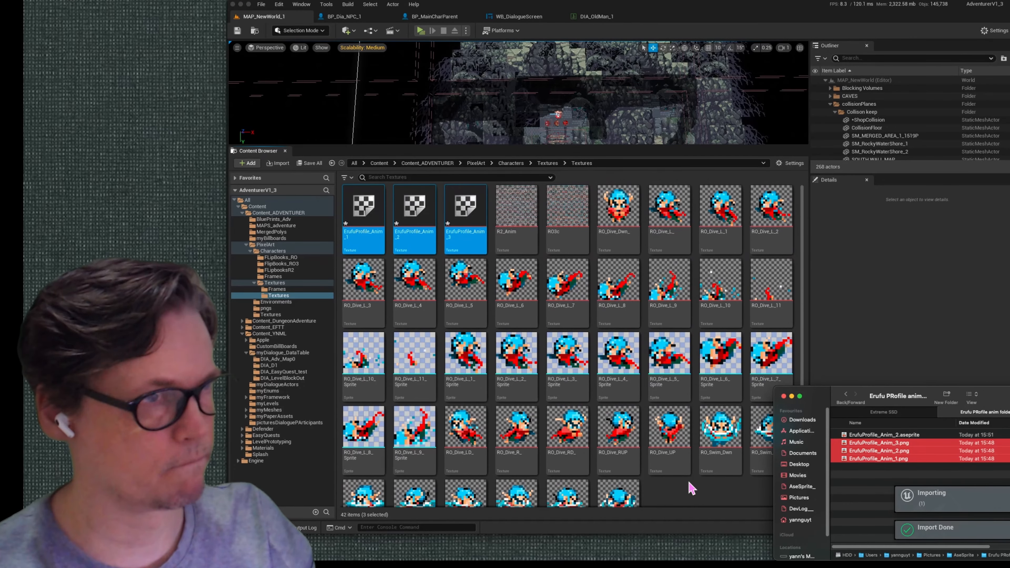
right_click(361, 246)
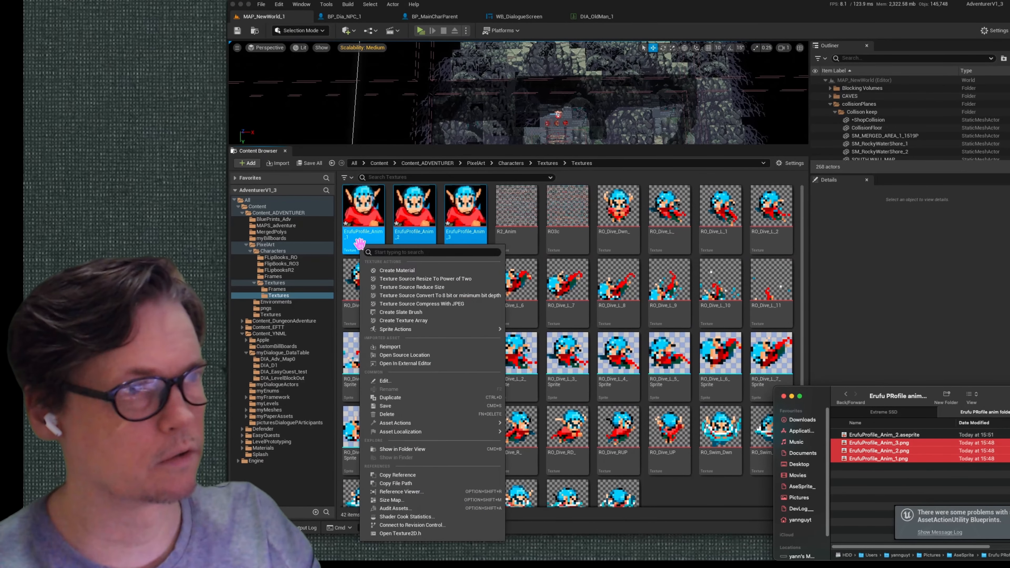
mouse_move(502, 337)
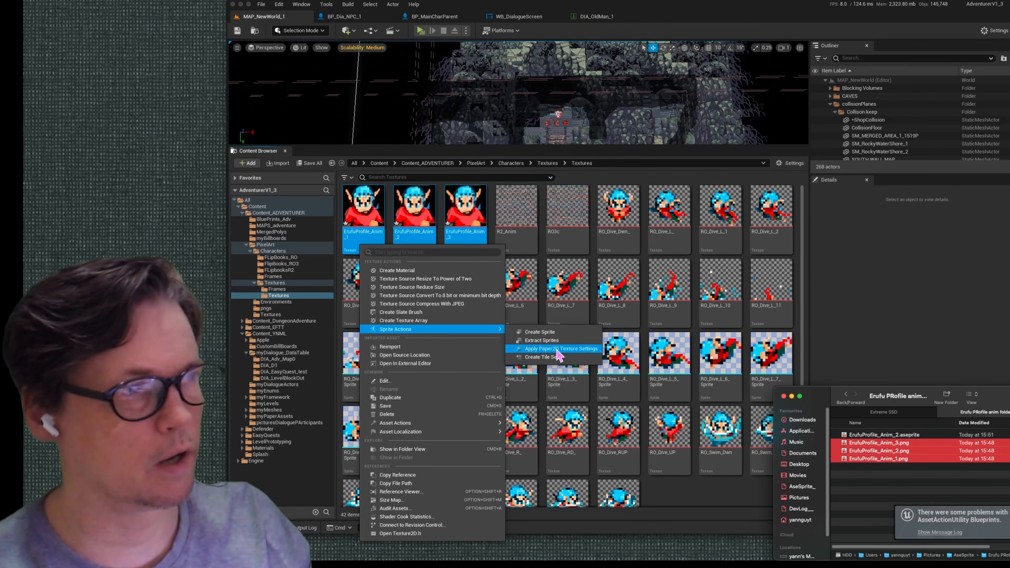
left_click(558, 350)
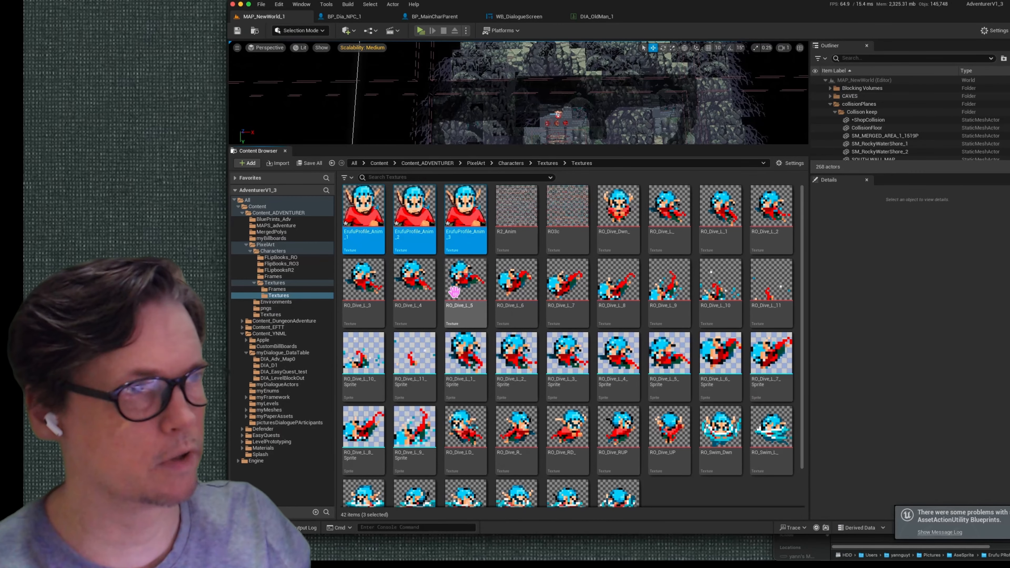
Create a sprite from each of the three ErufuProfile_Anim textures.
right_click(359, 238)
mouse_move(411, 325)
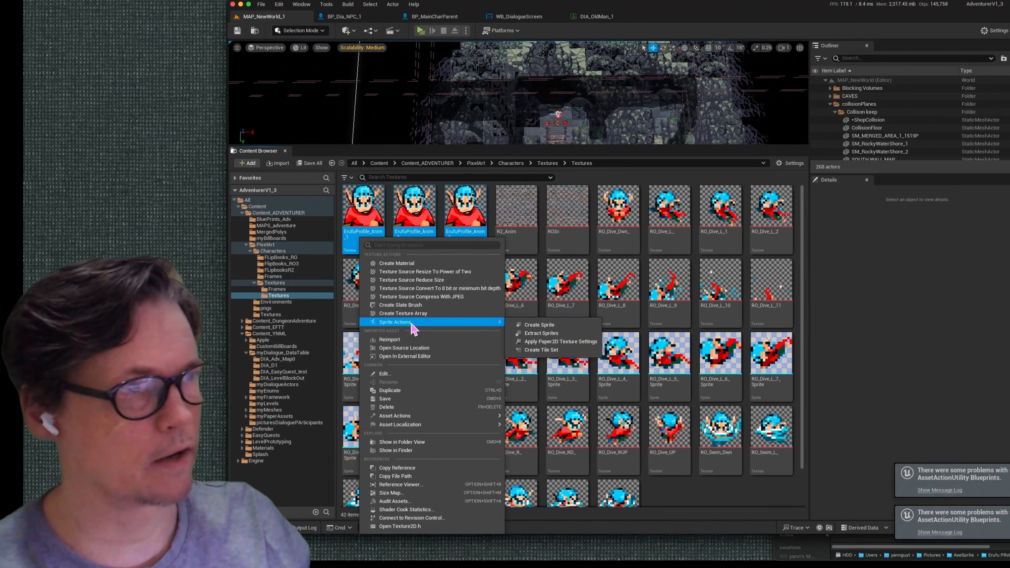
left_click(562, 334)
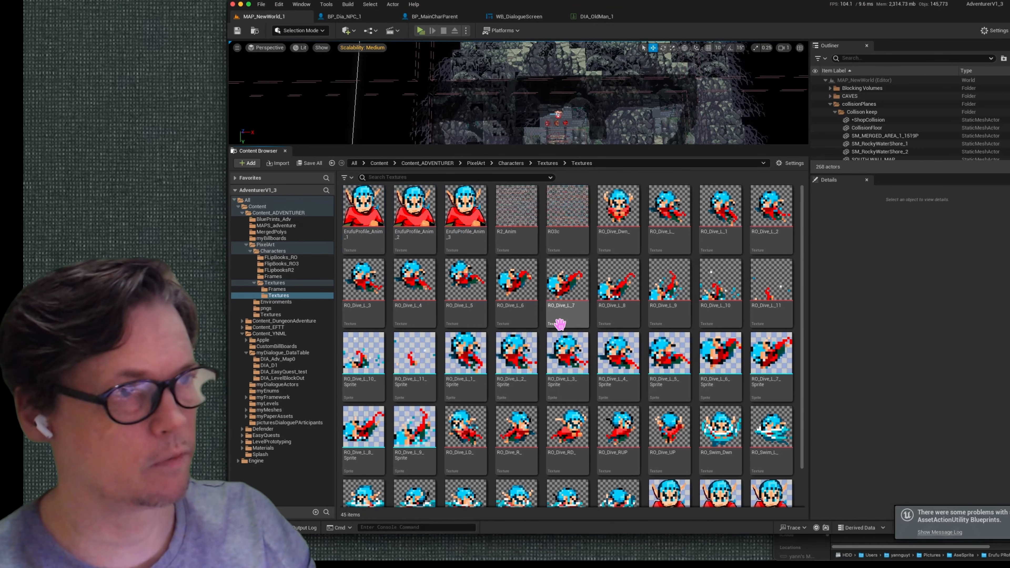
Rename the three ErufuProfile_Anim textures by adding the prefix T_ in front of their names.
left_click(464, 239, "shift")
left_click(366, 244)
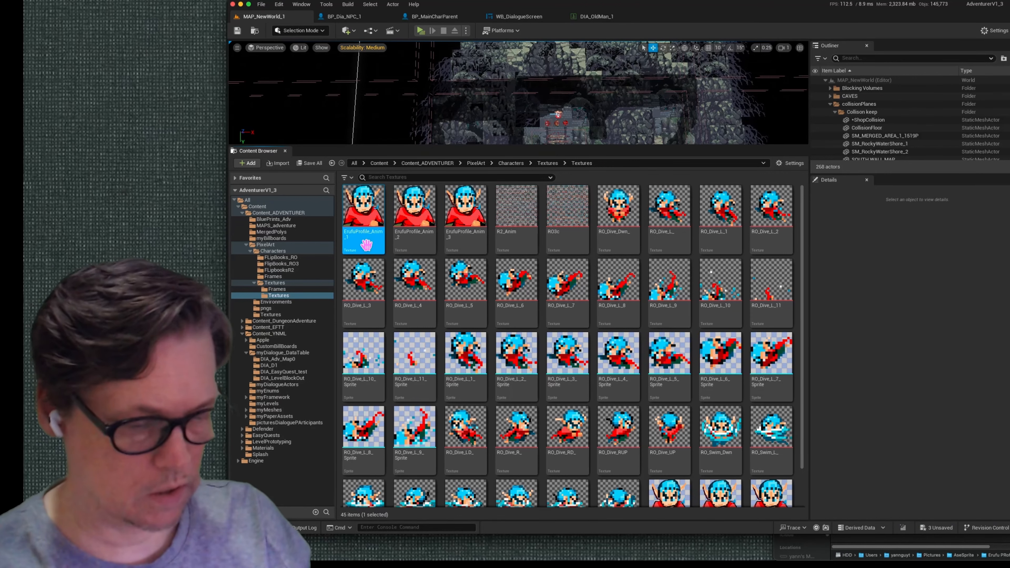
key("F2")
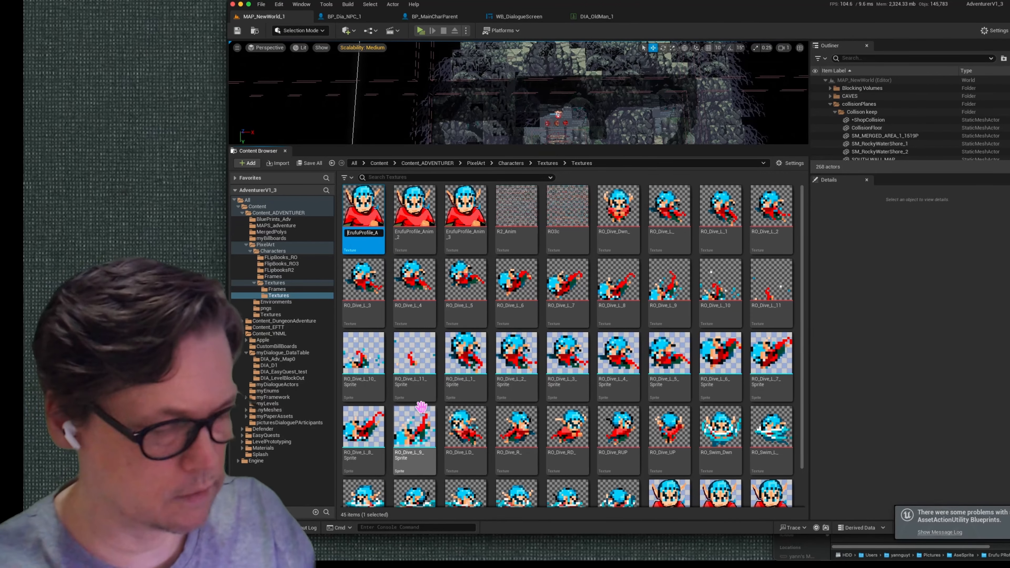
key("Return")
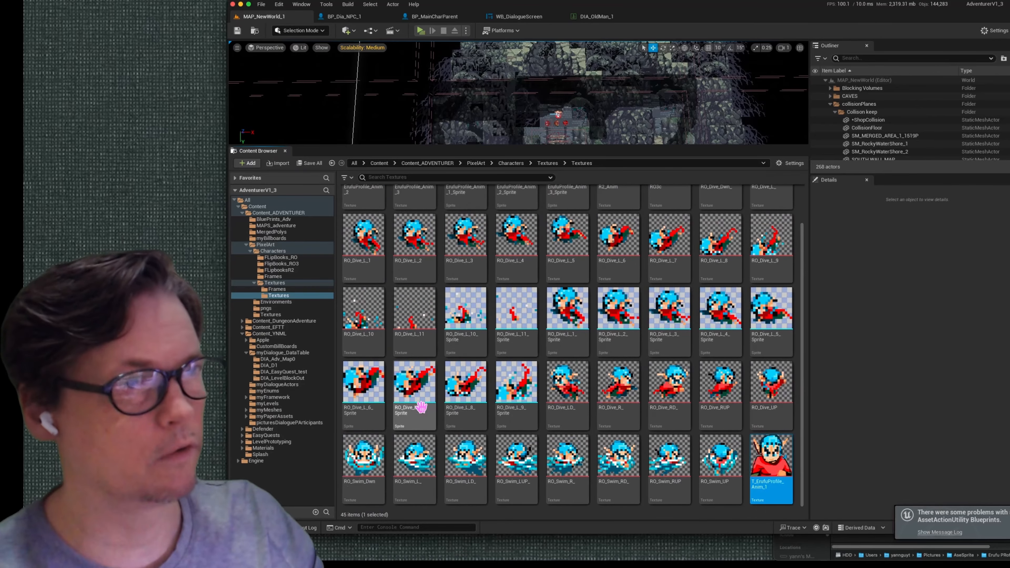
scroll(420, 407, "up", 5)
left_click(371, 240)
key("F2")
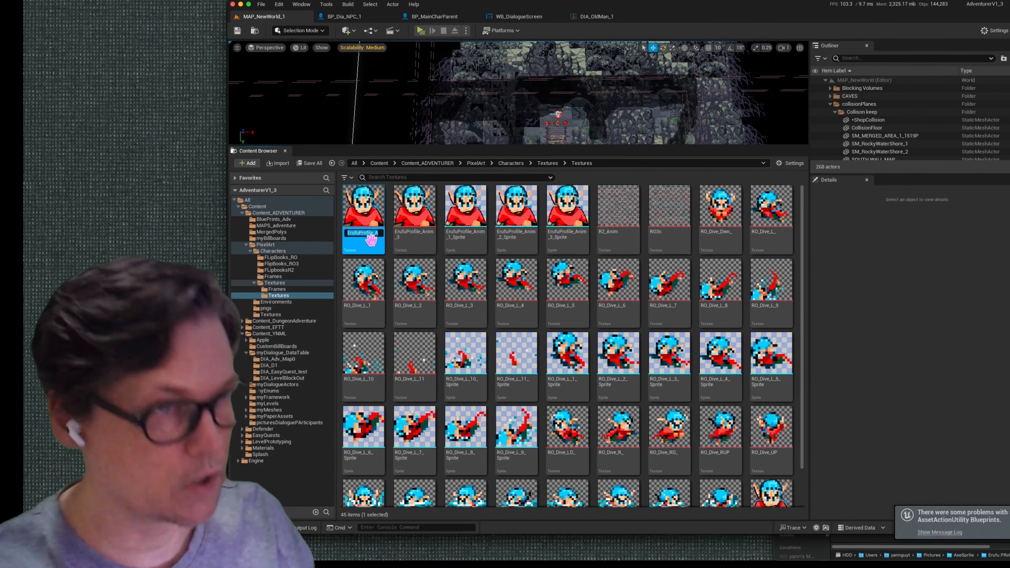
key("Home")
type("T_")
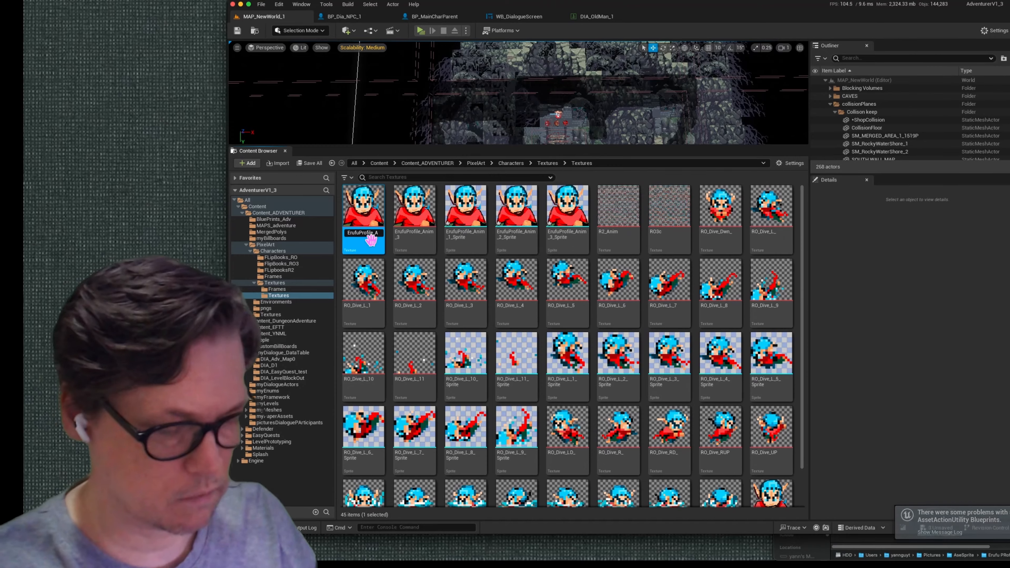
key("Return")
left_click(372, 241)
key("F2")
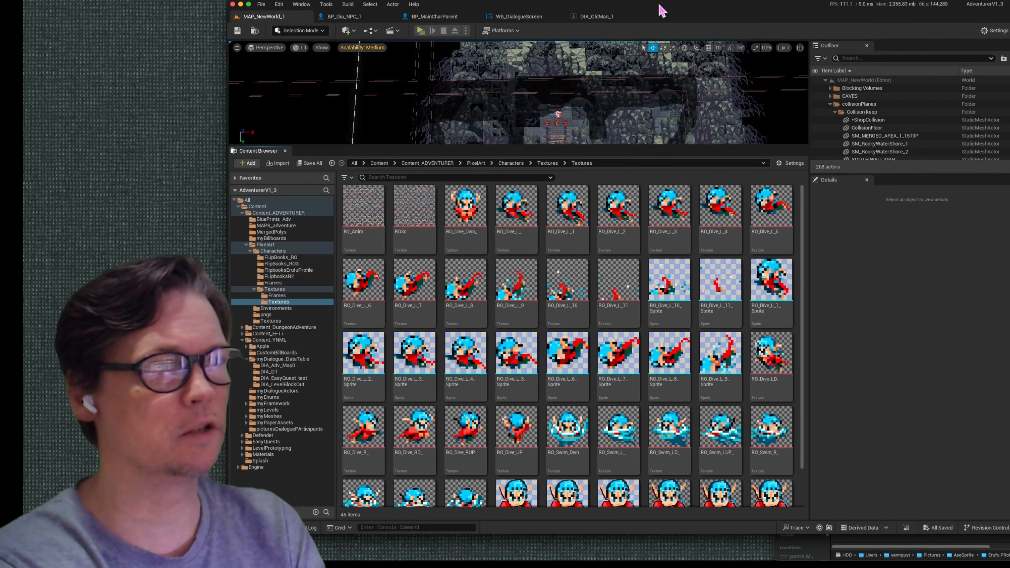
left_click_drag(519, 278, 517, 235)
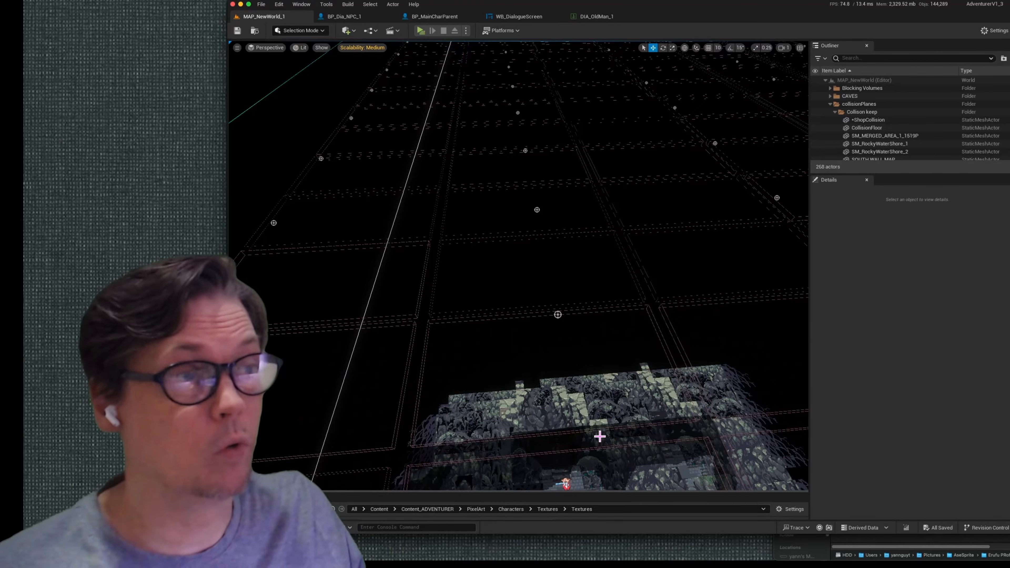
left_click_drag(637, 263, 637, 263)
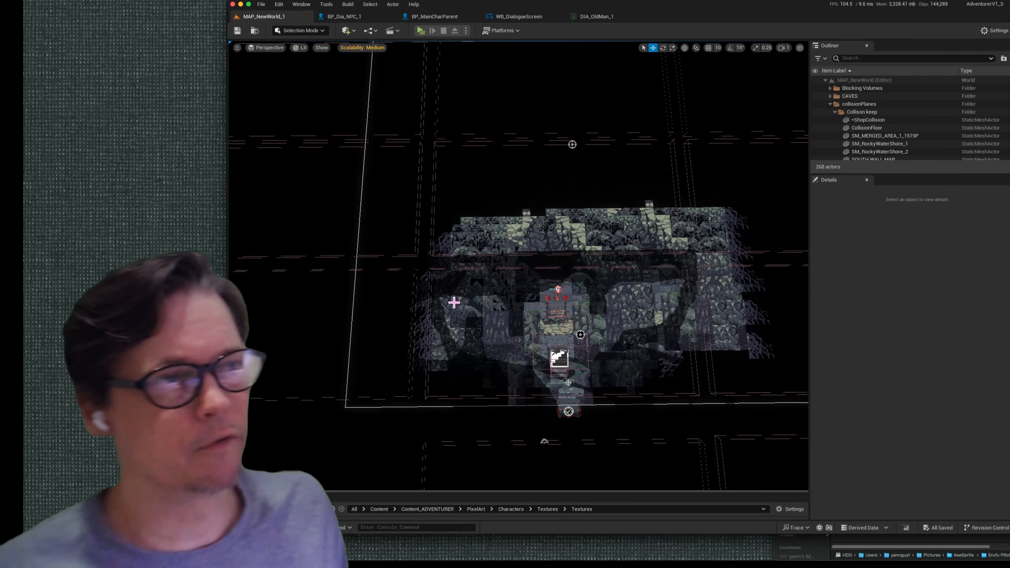
left_click_drag(499, 352, 498, 329)
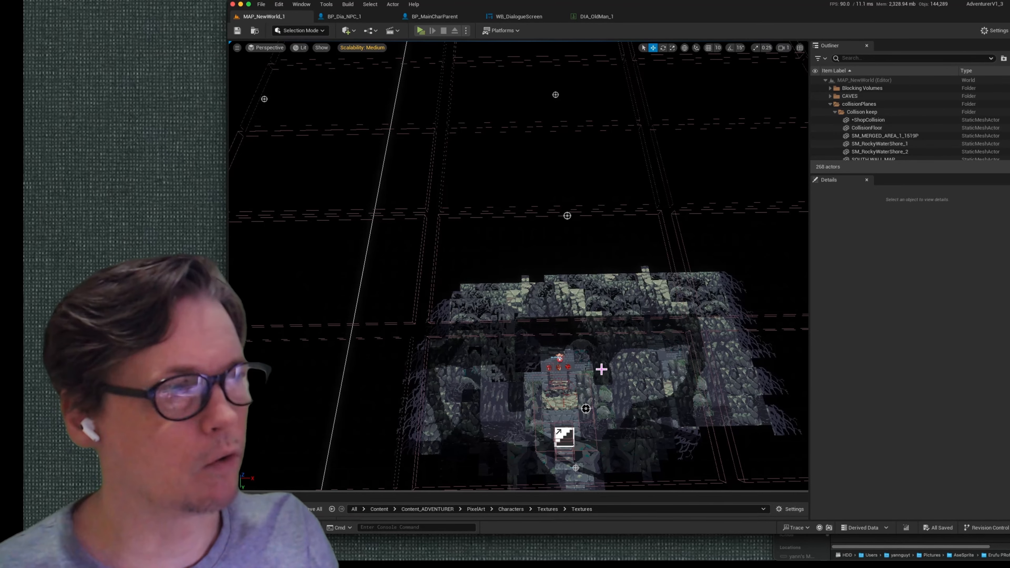
left_click_drag(566, 295, 575, 298)
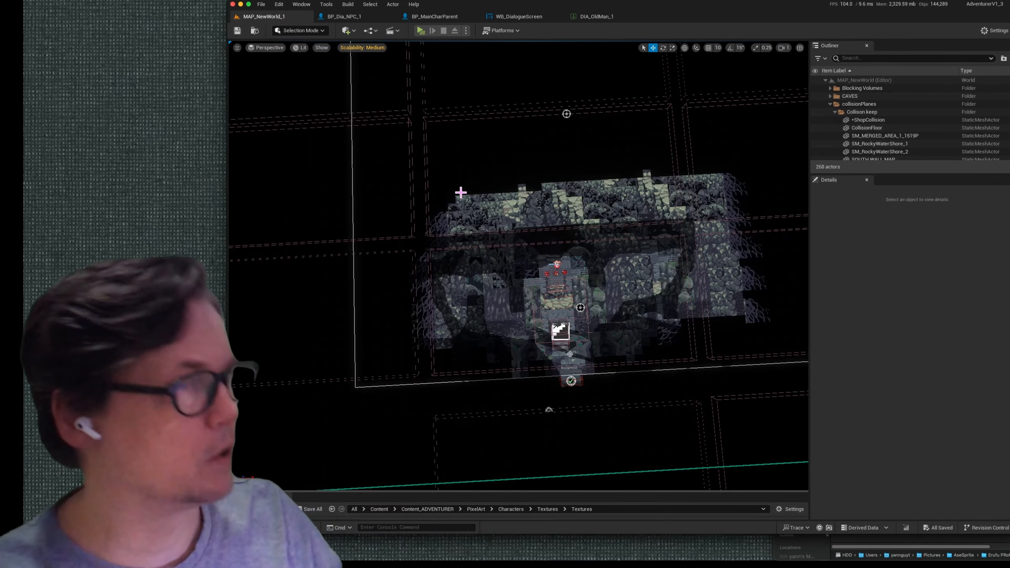
left_click_drag(670, 314, 650, 277)
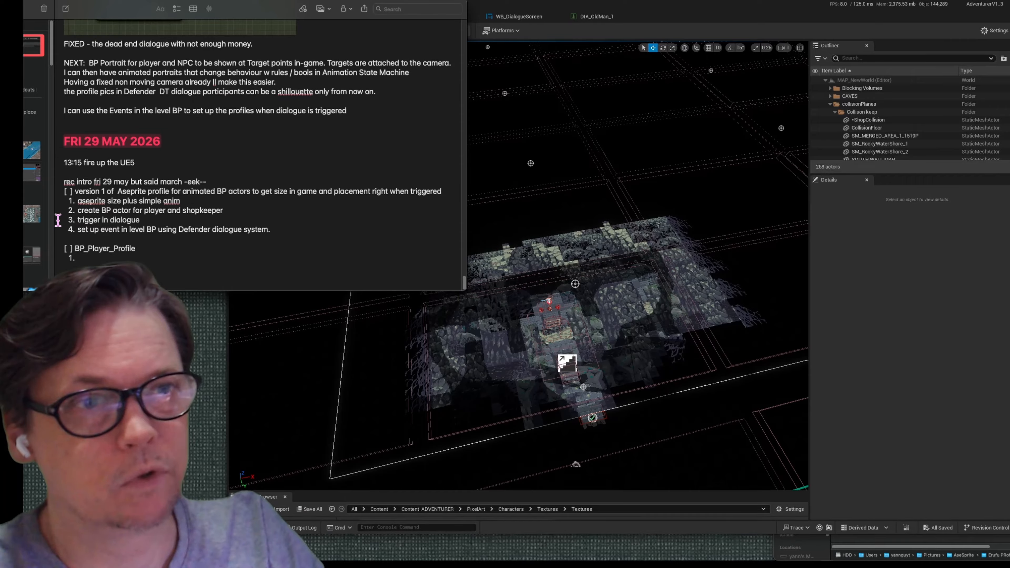
Return to Unreal Editor, enlarge the Content Browser and open the BluePrints_Adv folder under Content_ADVENTURER.
left_click(699, 112)
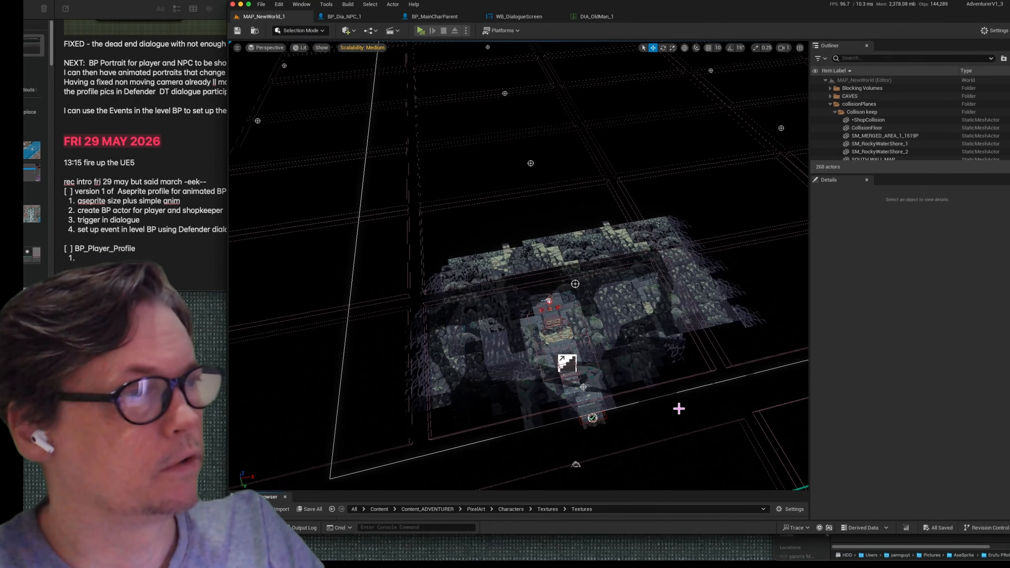
left_click_drag(347, 494, 378, 336)
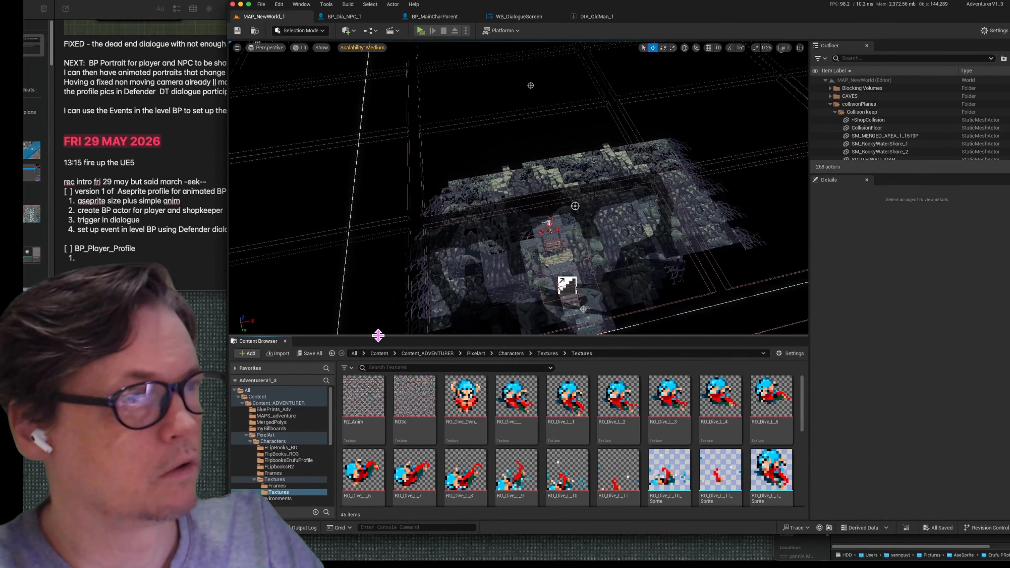
left_click(273, 409)
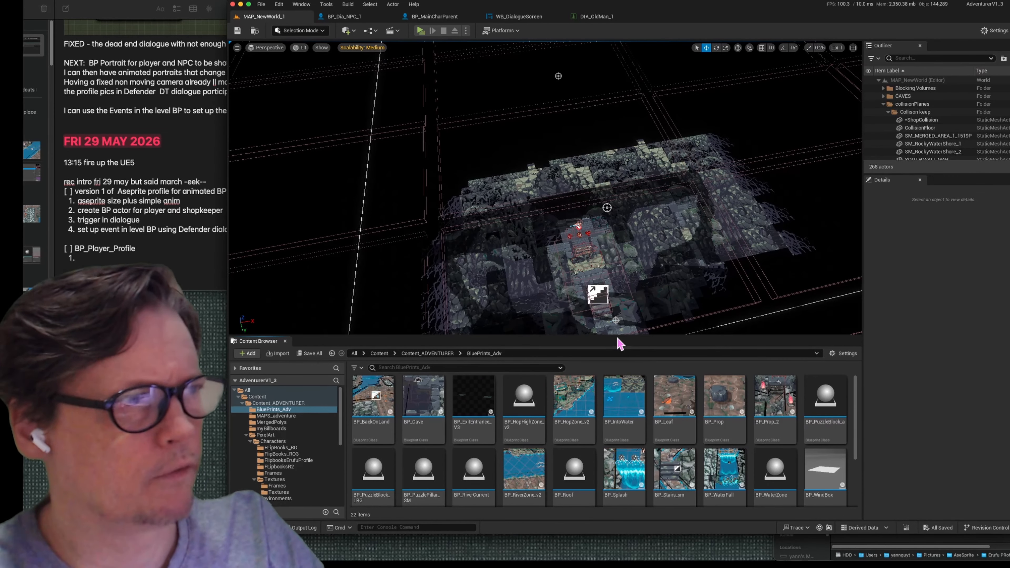
left_click_drag(621, 337, 622, 258)
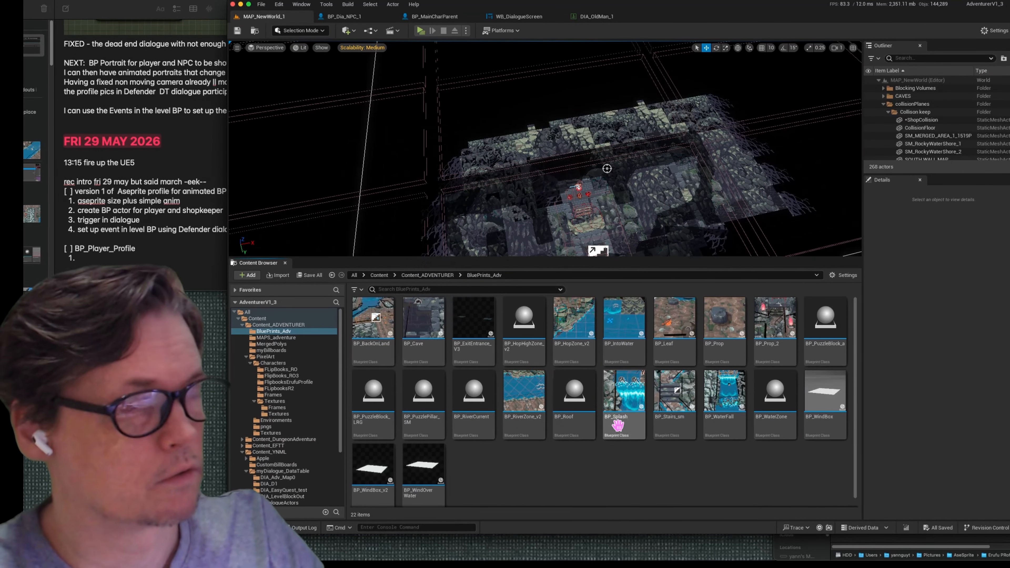
Create an Actor Blueprint class named BP_ErufuProfile in the BluePrints_Adv folder, save it and open it for editing.
right_click(468, 476)
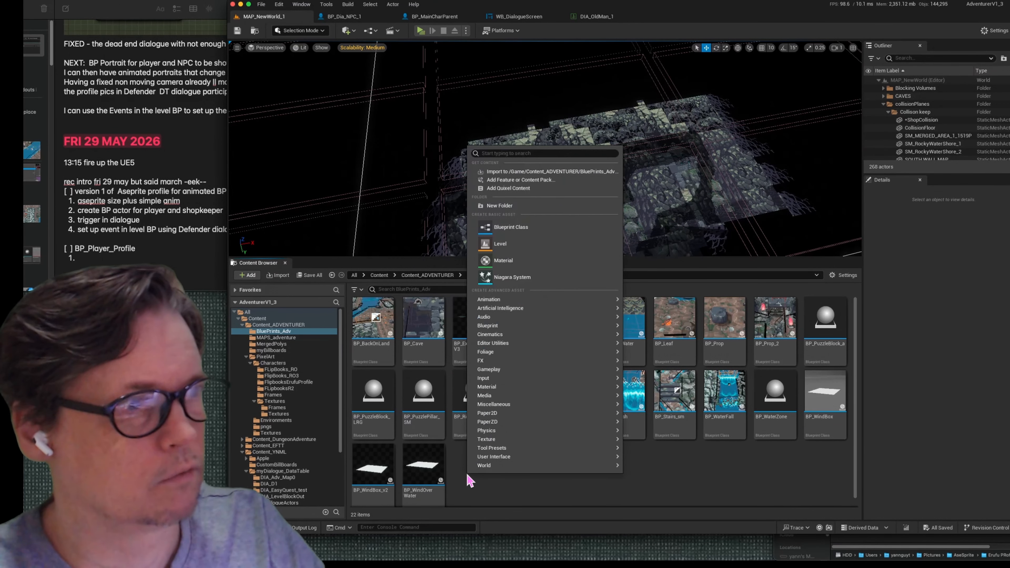
left_click(514, 228)
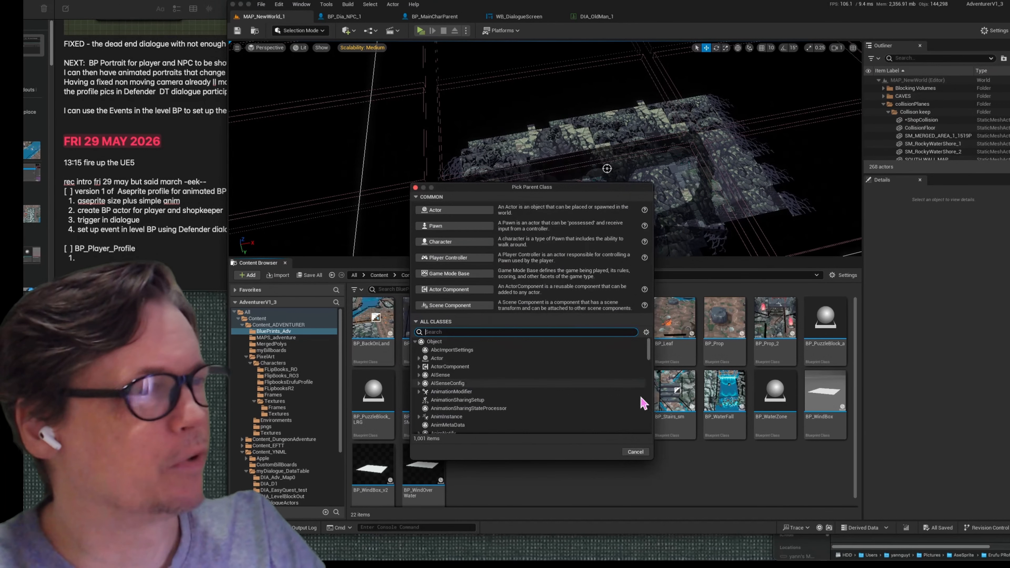
left_click(467, 213)
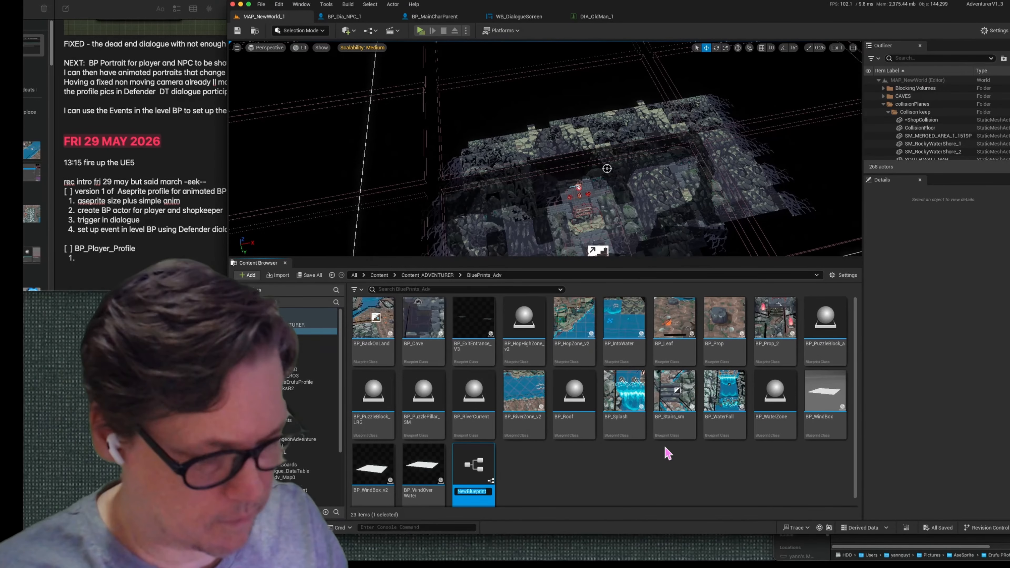
type("BP_Eruf")
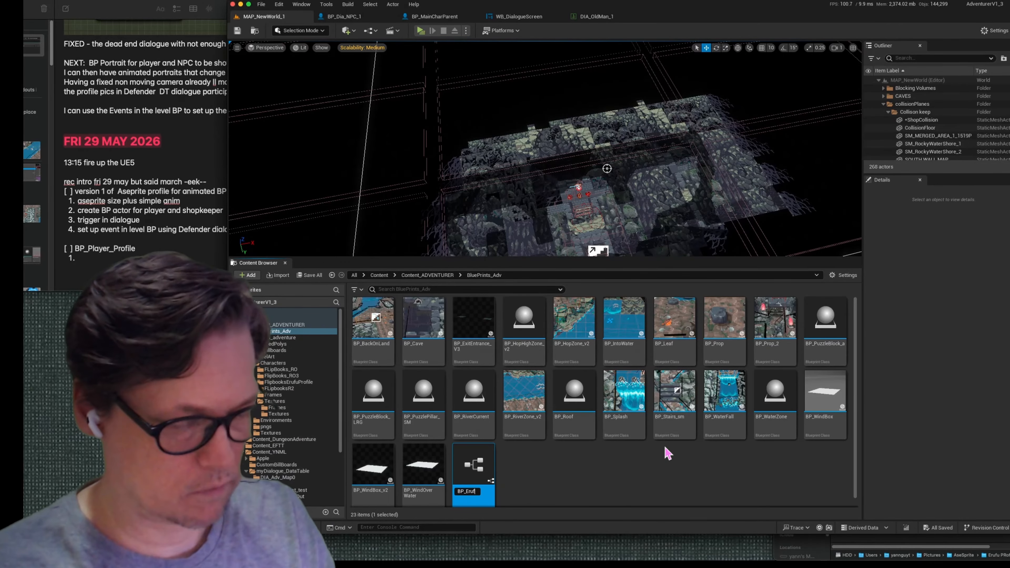
type("uProfile")
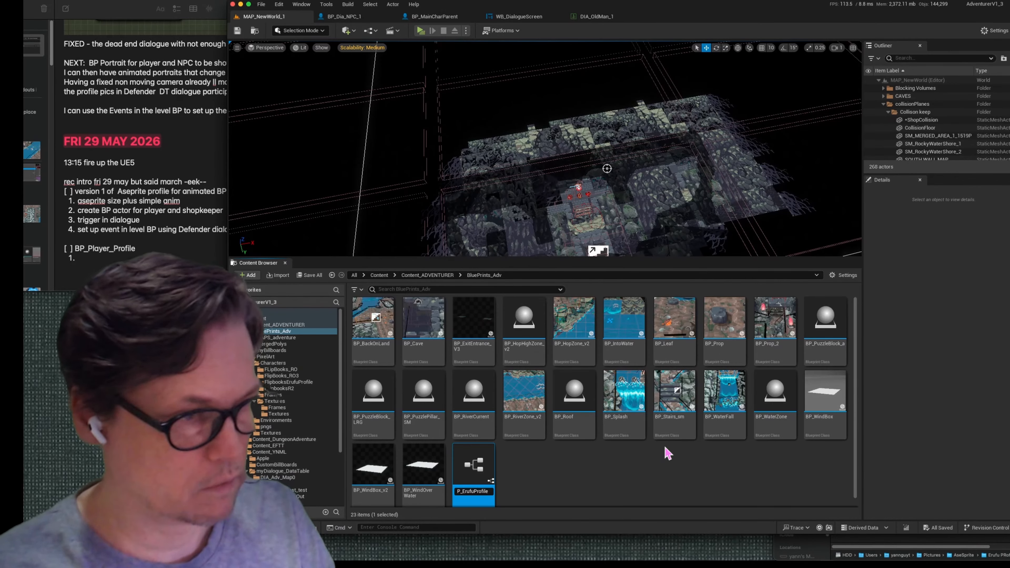
key("Return")
key("super+s")
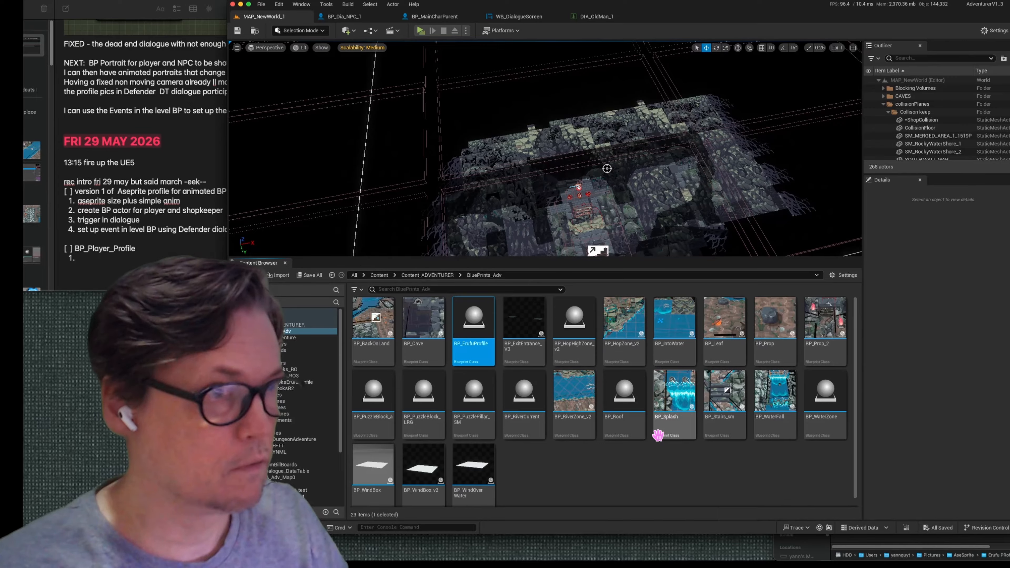
double_click(472, 350)
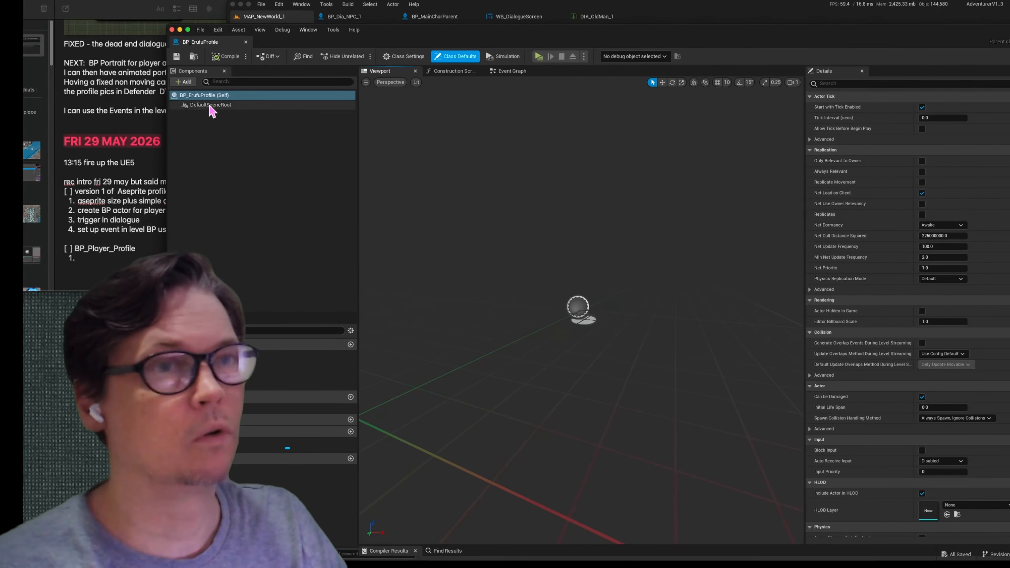
mouse_move(233, 237)
left_mouse_down()
mouse_move(295, 235)
mouse_move(251, 238)
left_mouse_up()
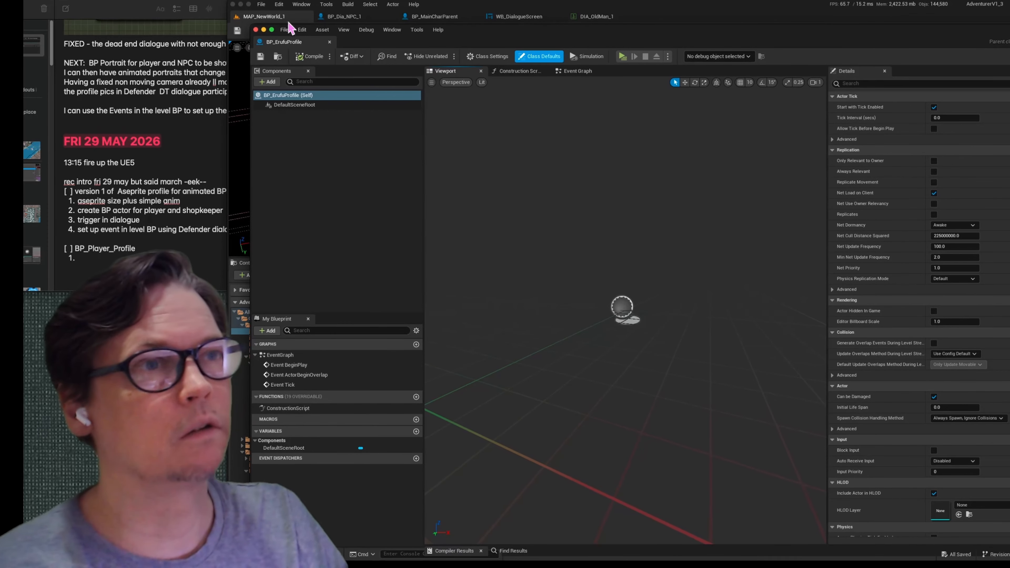
Add a Paper Flipbook component under DefaultSceneRoot and name it FB_profile.
left_click(294, 104)
left_click(268, 81)
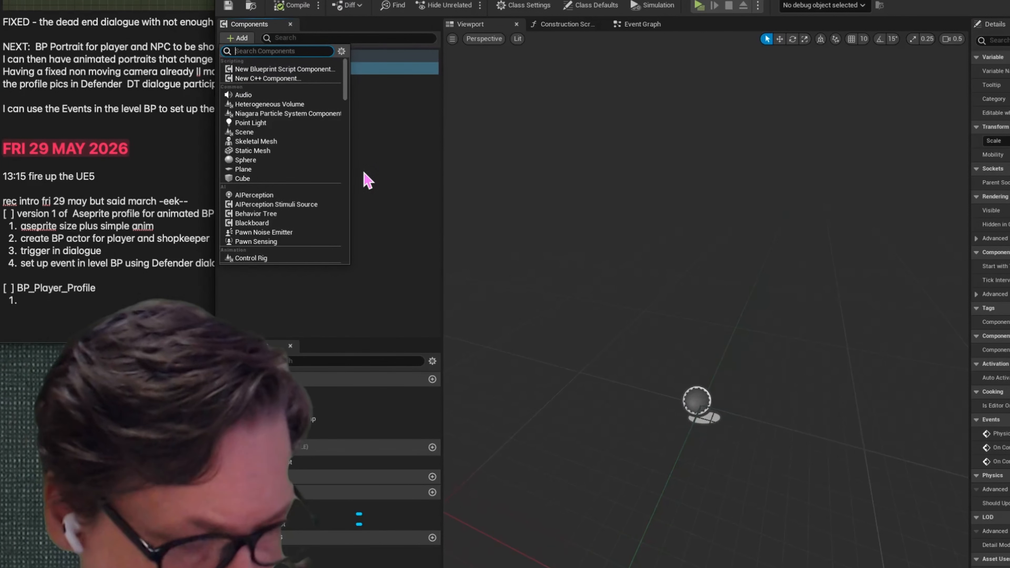
type("fli")
key("Return")
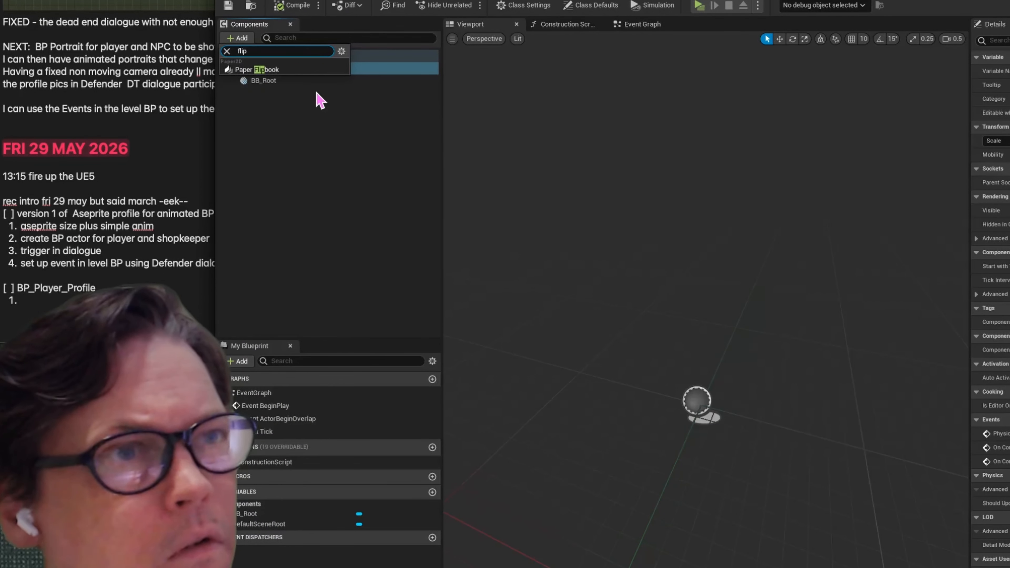
type("FB")
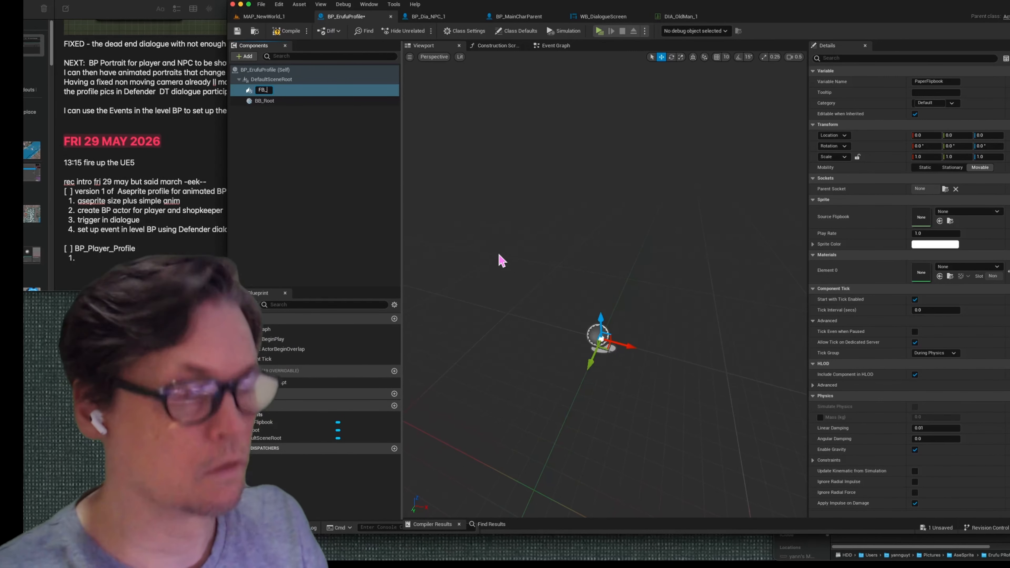
type("_profile")
key("Return")
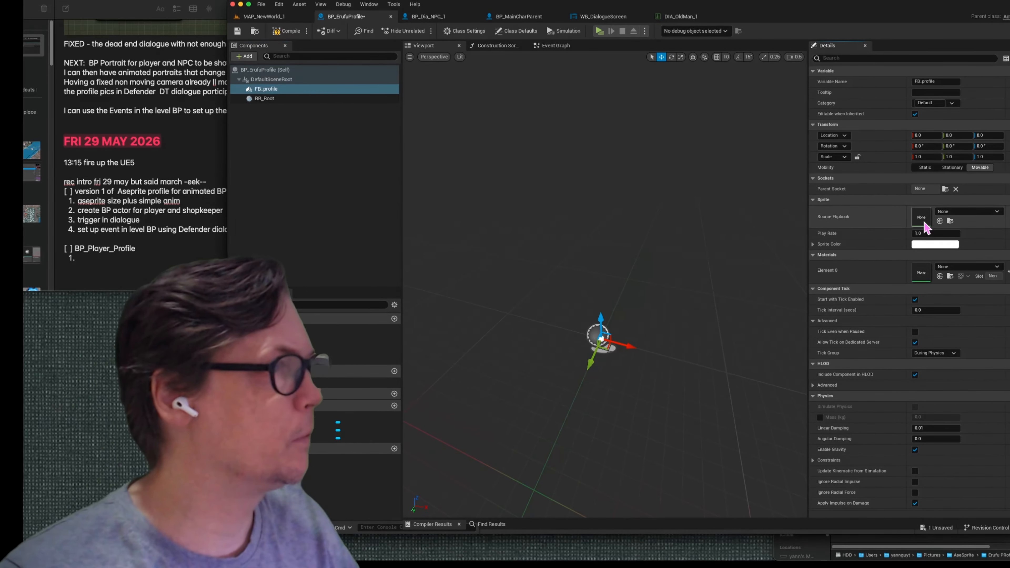
Assign FB_ErufuProfile_Anim as the source flipbook of the FB_profile component.
left_click(966, 212)
type("FB_")
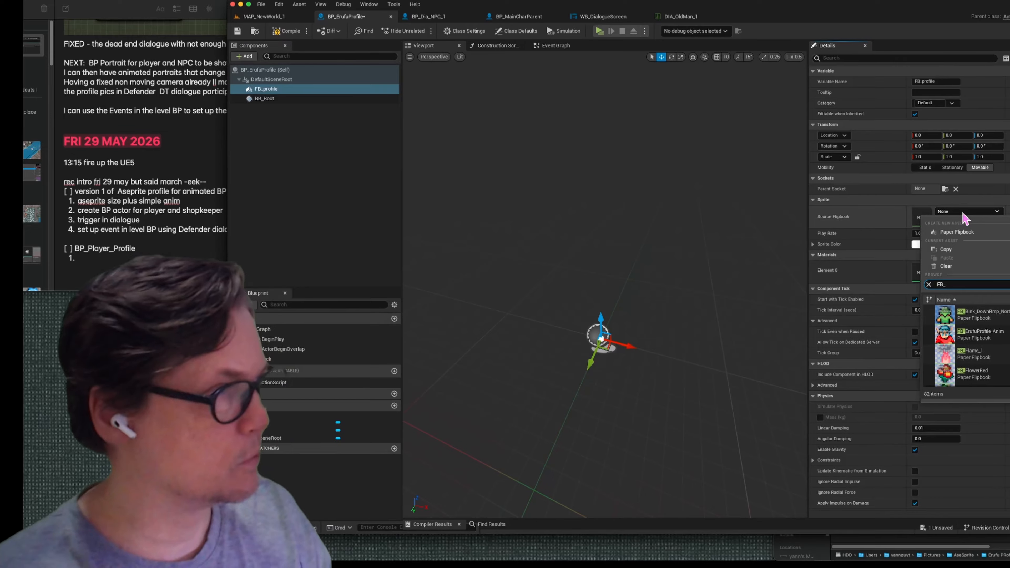
left_click(983, 335)
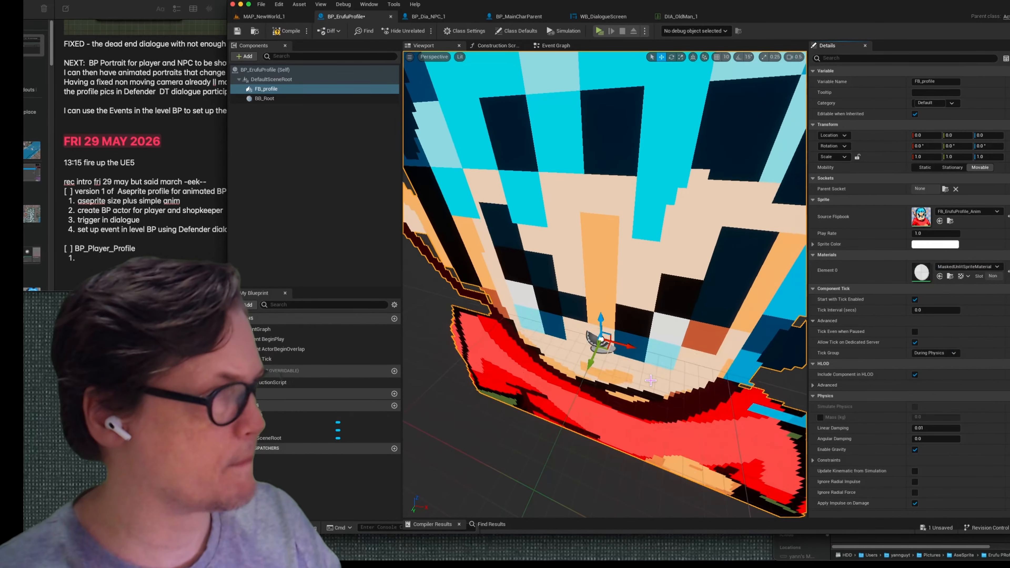
Set the X rotation of the FB_profile component to 270° so the portrait lies flat.
left_click(927, 146)
type("2")
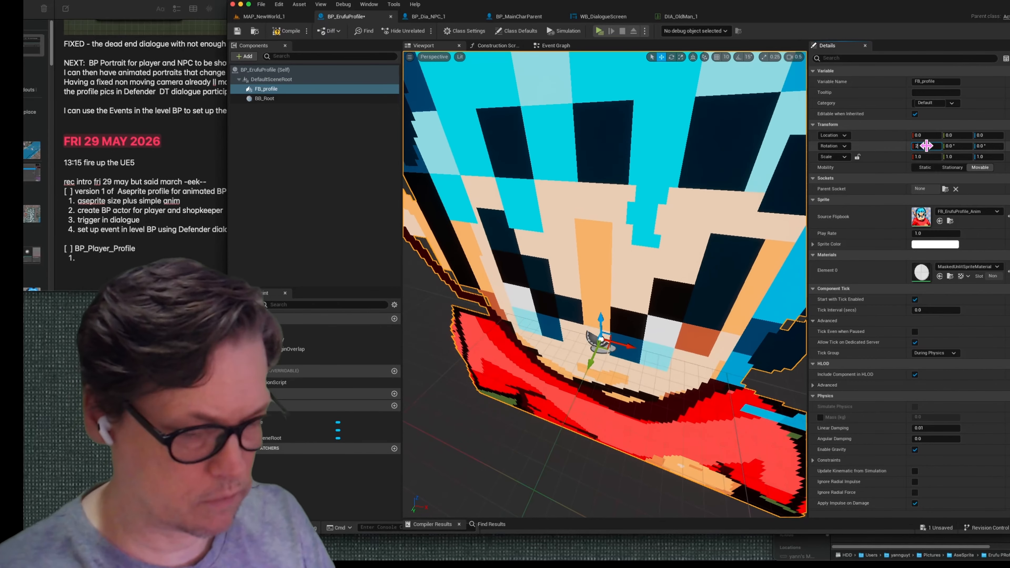
type("7")
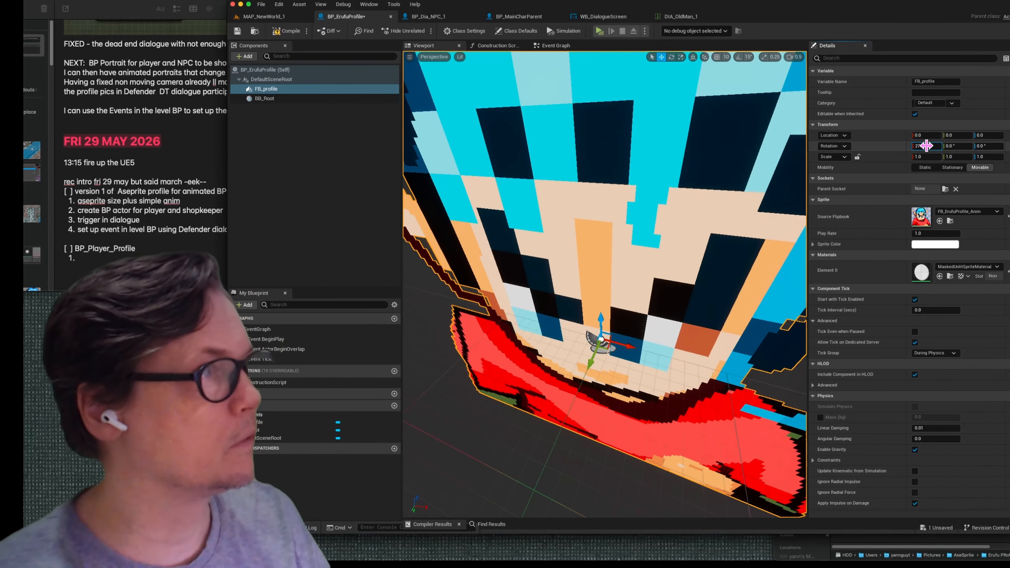
type("0")
key("Return")
scroll(654, 182, "down", 10)
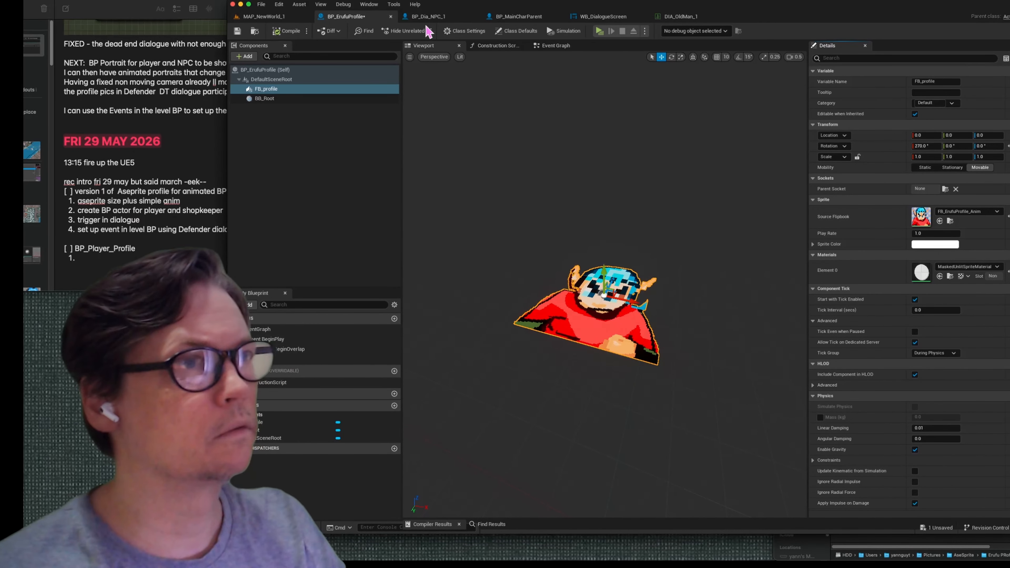
Open the FB_ErufuProfile_Anim flipbook from the MAP_NewWorld_1 content folder and set its frames per second to 4.
left_click(274, 18)
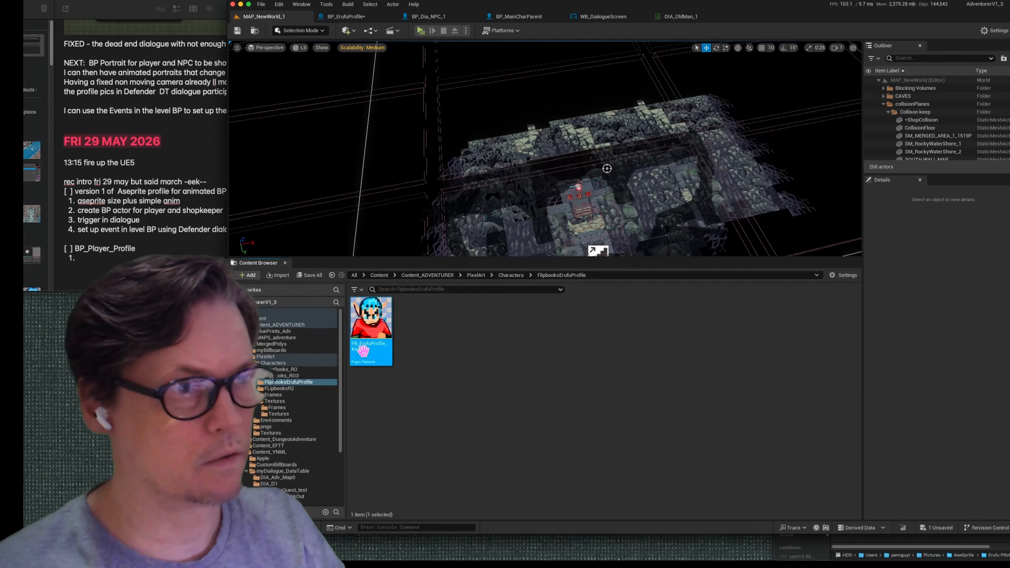
double_click(366, 350)
left_click(957, 81)
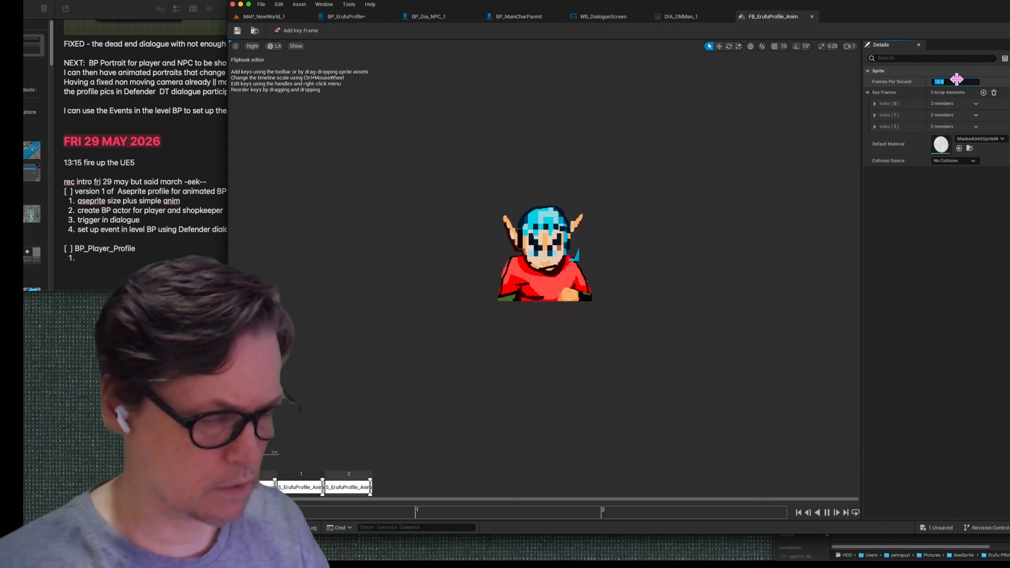
type("4")
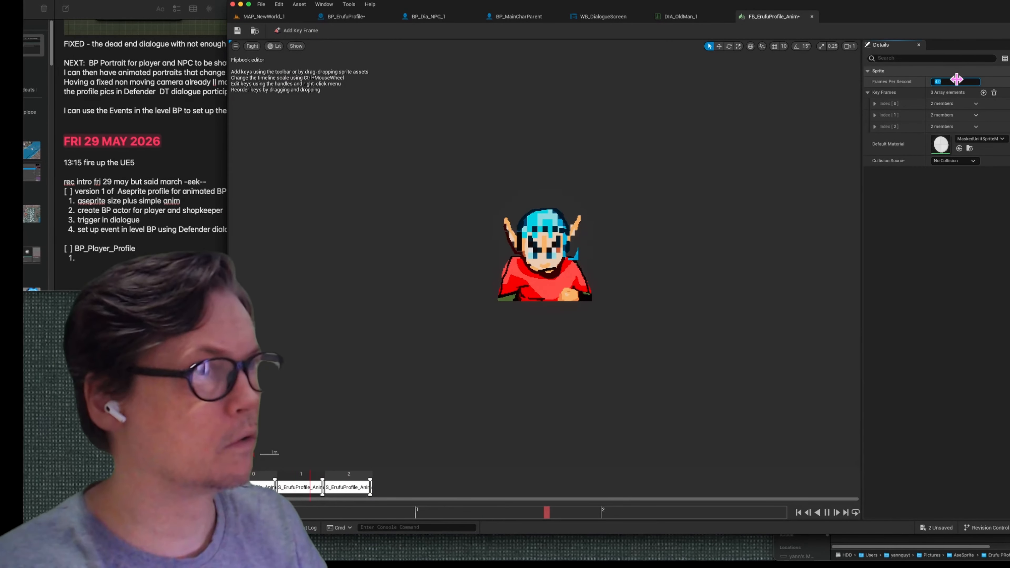
key("Return")
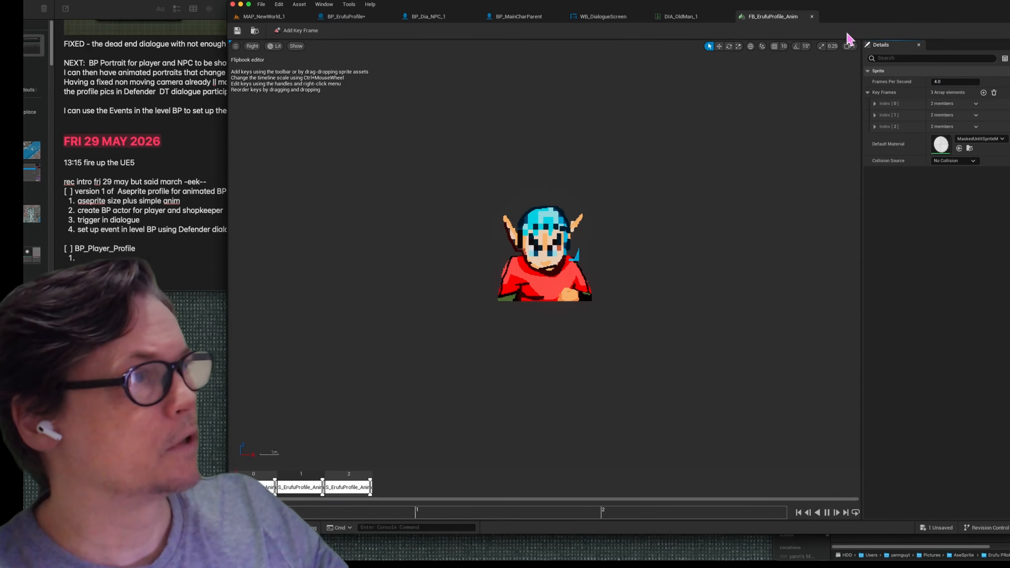
Examine the sprite and frame run settings of the flipbook's three key frames.
left_click(876, 127)
left_click(875, 115)
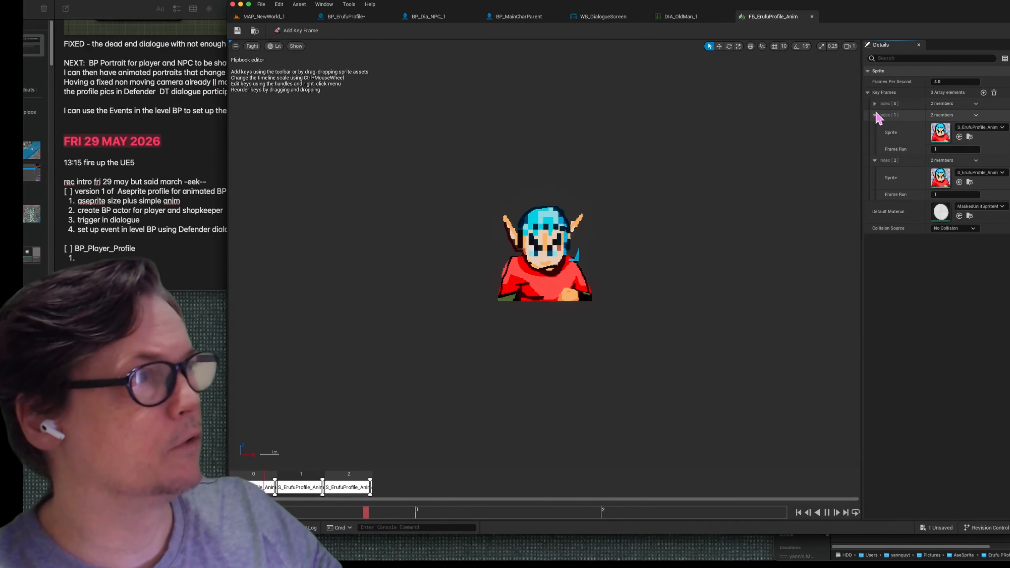
left_click(875, 103)
left_click(875, 103)
left_click(875, 115)
left_click(875, 127)
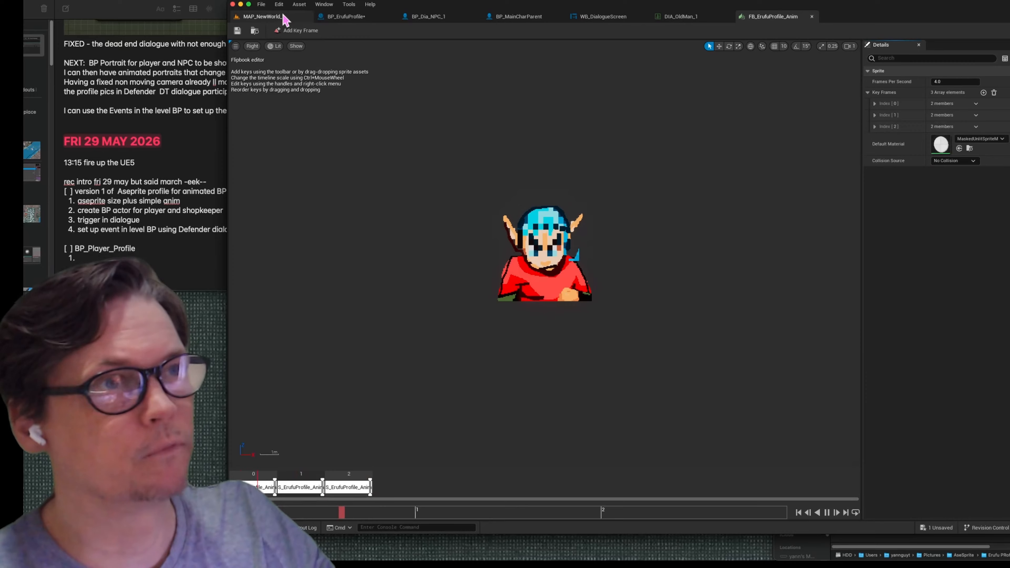
Return to MAP_NewWorld_1, open the BluePrints_Adv folder and place a BP_ErufuProfile actor in the level beside the stairs.
left_click(270, 17)
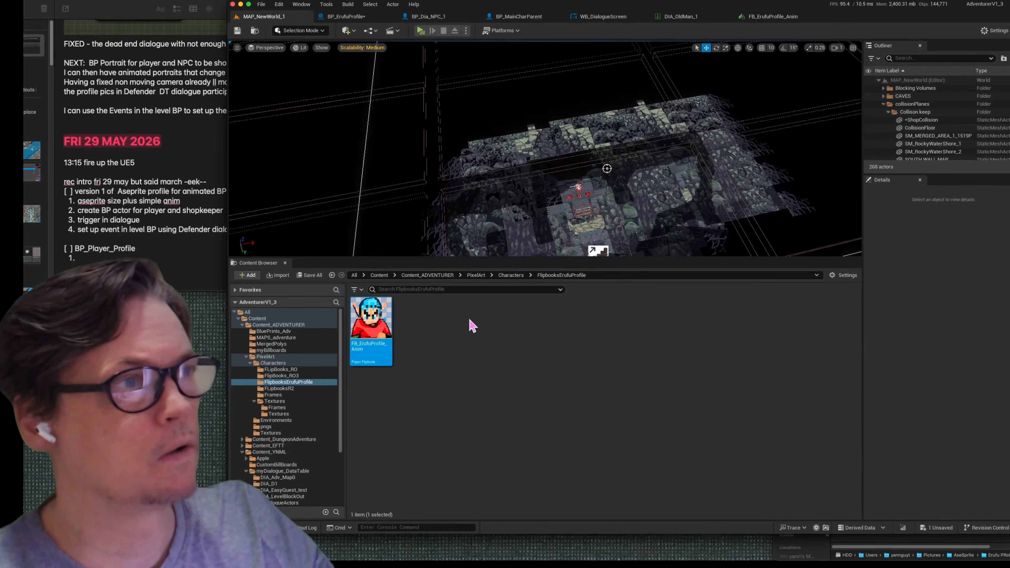
left_click_drag(486, 259, 474, 365)
left_click(273, 440)
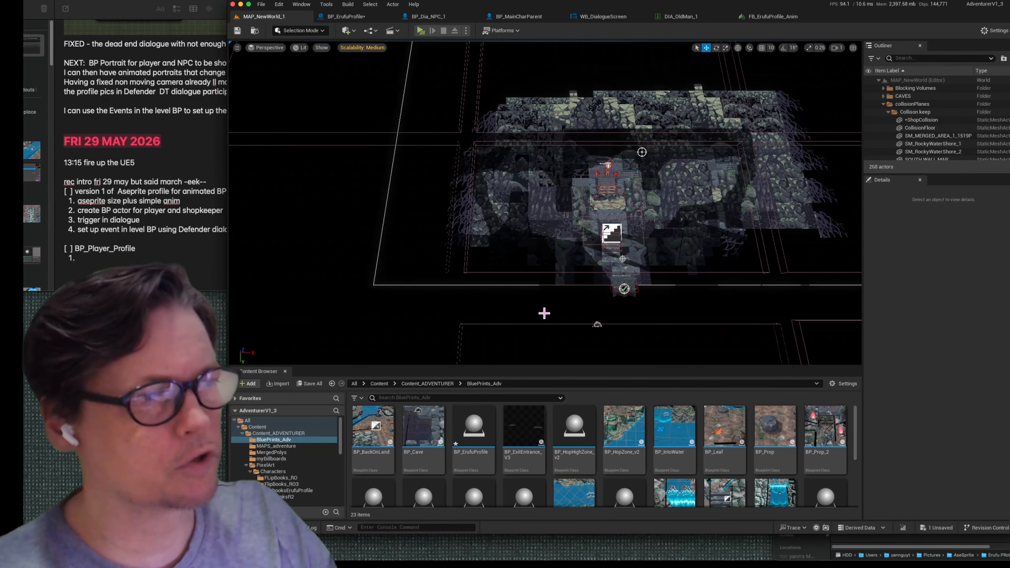
left_click_drag(625, 365, 635, 277)
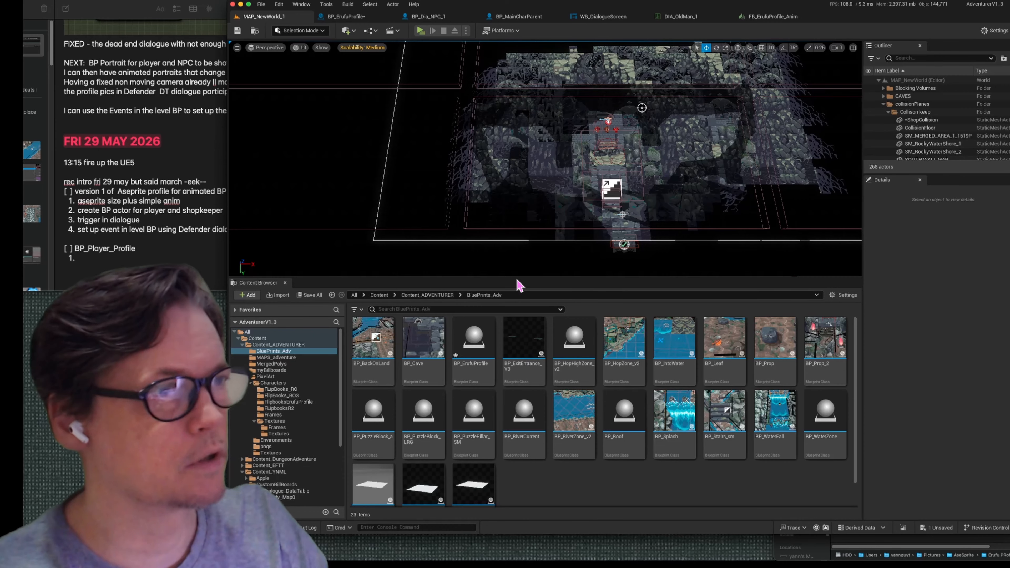
left_click_drag(520, 285, 516, 264)
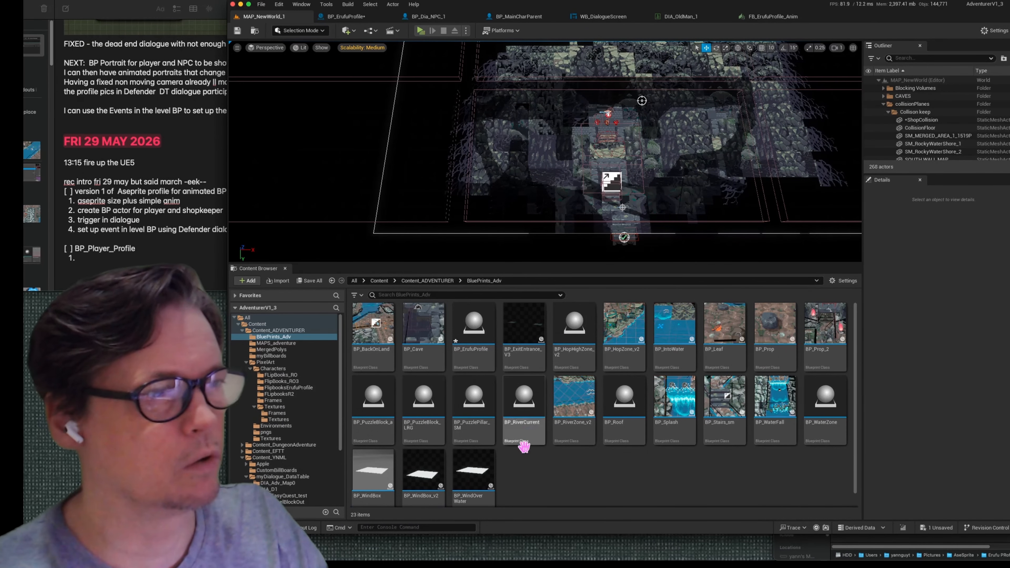
left_click_drag(473, 322, 516, 169)
Set the Z location of the placed BP_ErufuProfile actor to 13.
left_click(995, 324)
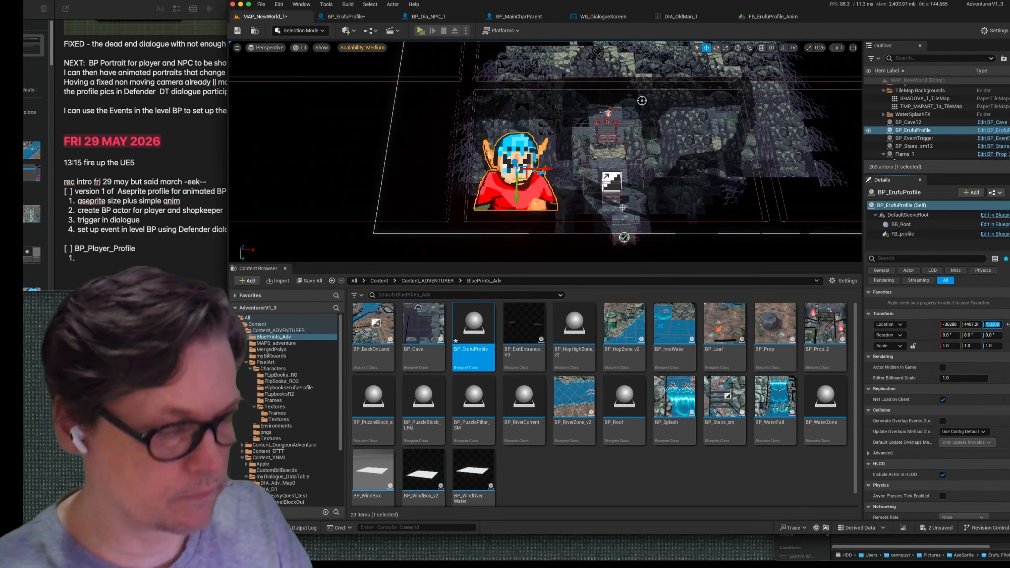
type("0")
key("Return")
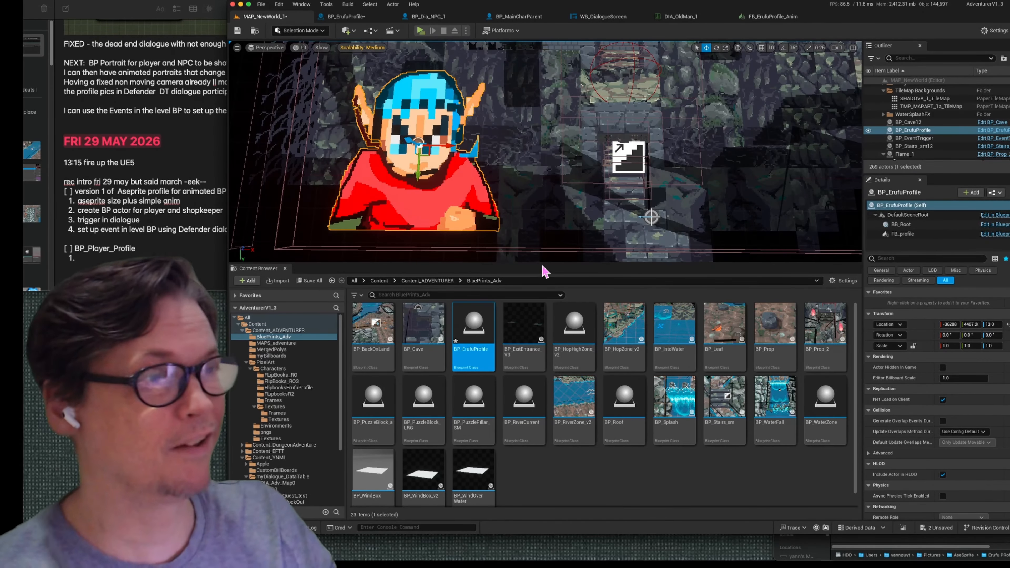
Enlarge the viewport, move the BP_ErufuProfile actor to about X -36429, Y 4524, and save the level.
left_click_drag(541, 264, 538, 344)
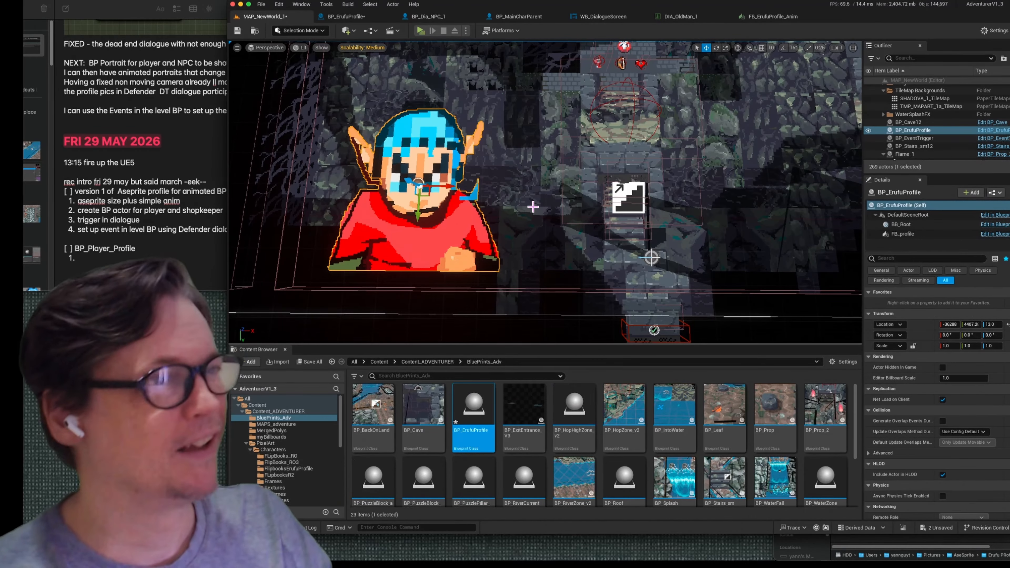
mouse_move(566, 208)
left_mouse_down()
mouse_move(566, 157)
mouse_move(566, 207)
left_mouse_up()
scroll(566, 208, "down", 3)
scroll(566, 208, "down", 3)
left_click_drag(450, 216, 451, 245)
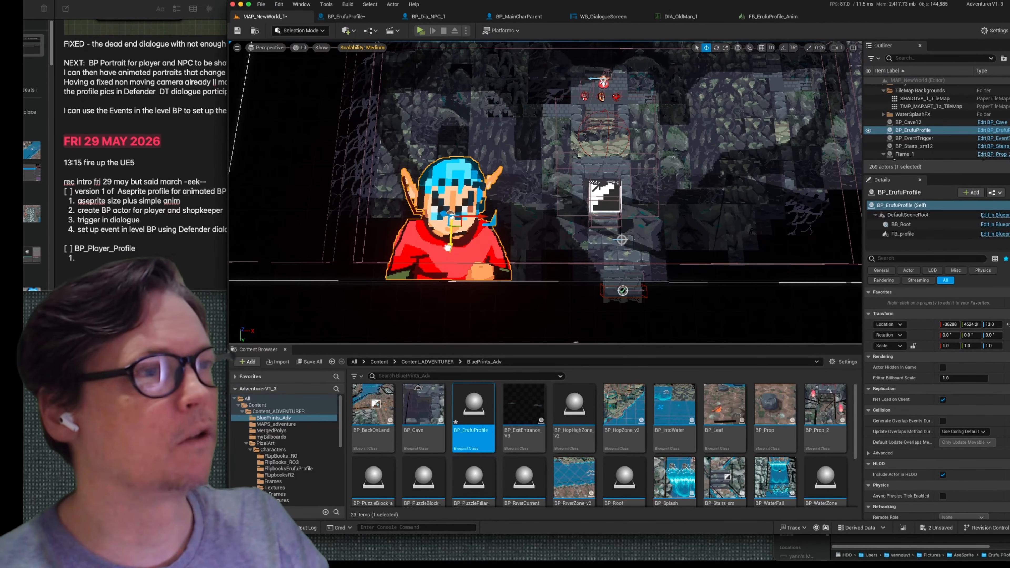
left_click_drag(483, 215, 449, 215)
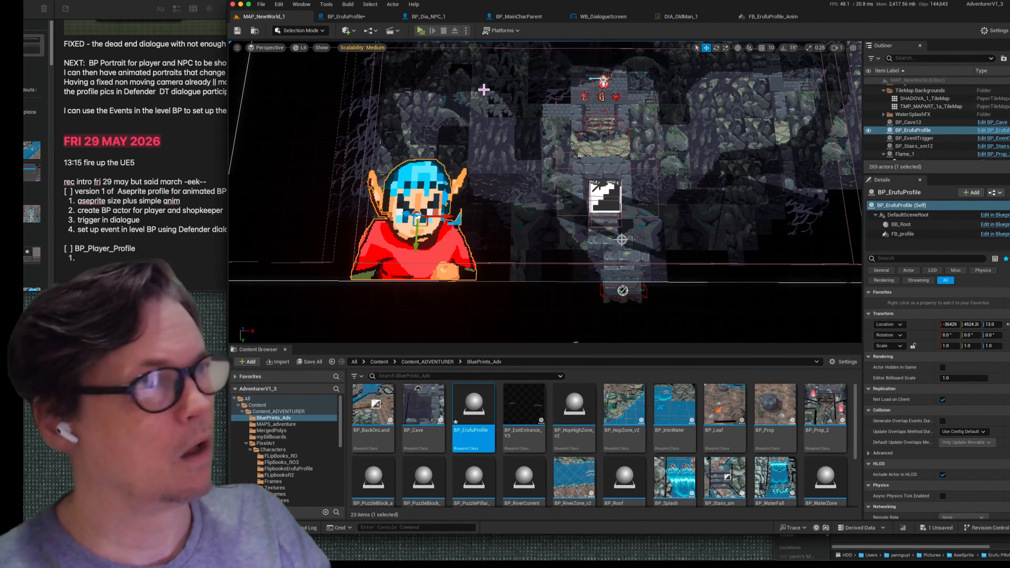
key("super+s")
Play-test the level and walk the hero up the stairs with the portrait in view.
left_click(421, 30)
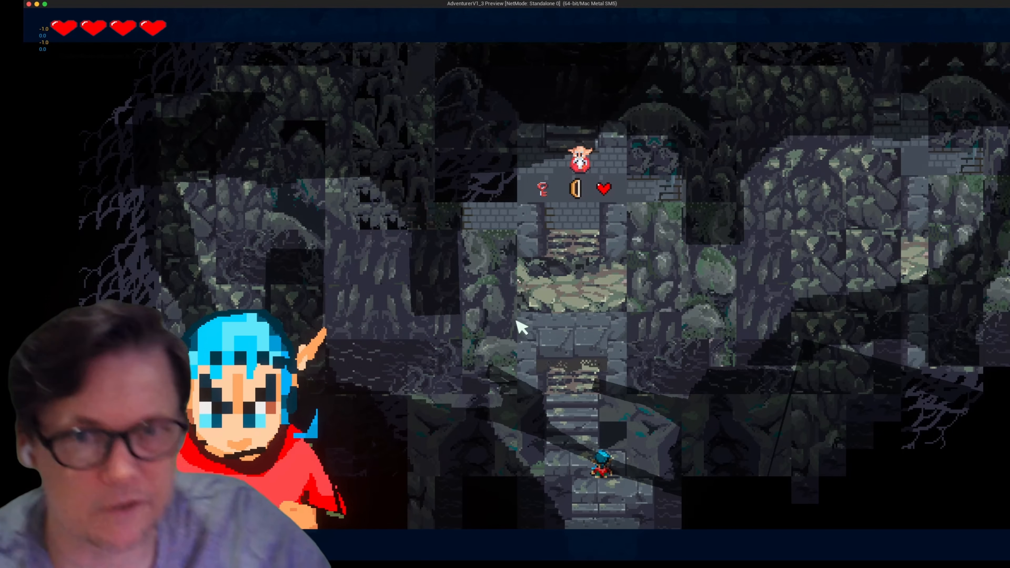
key("Left")
key("Up")
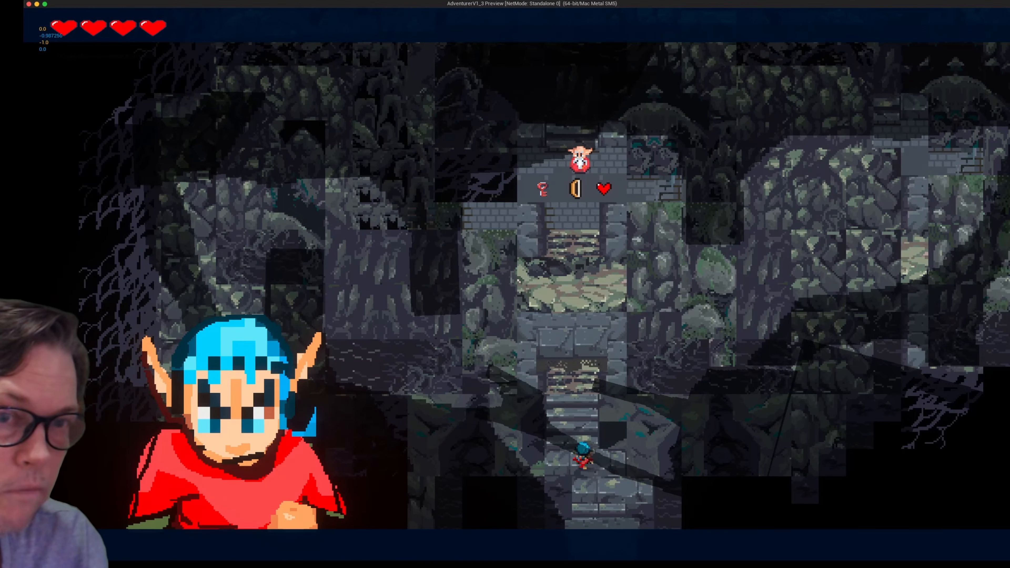
key("Up")
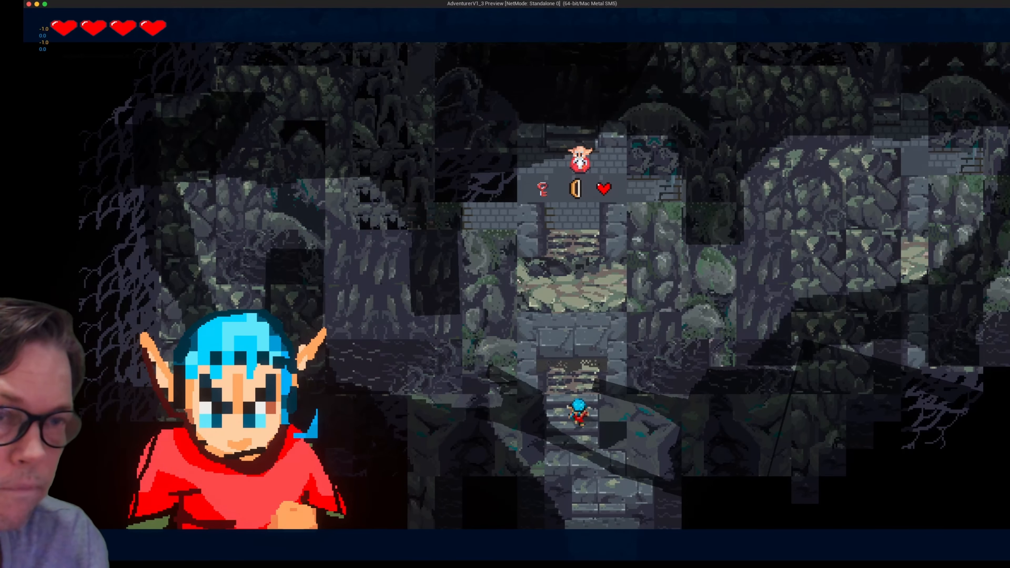